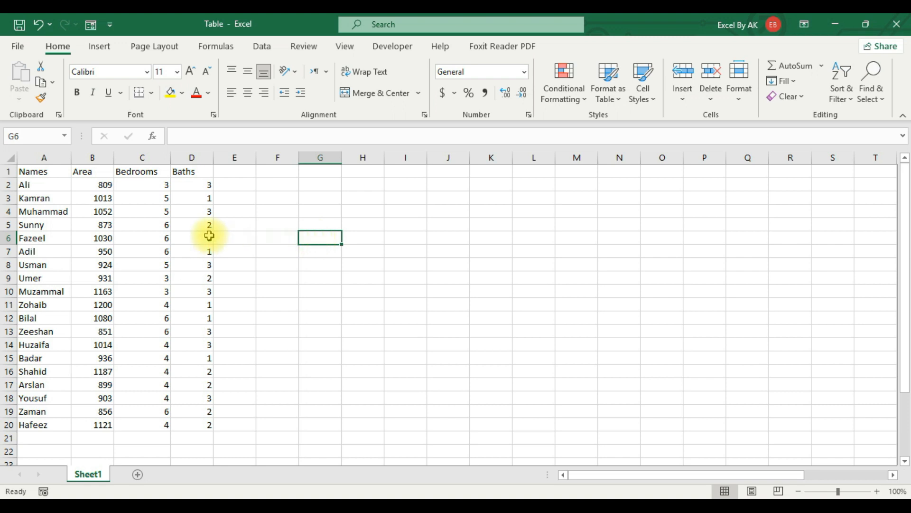
left_click_drag(159, 184, 165, 354)
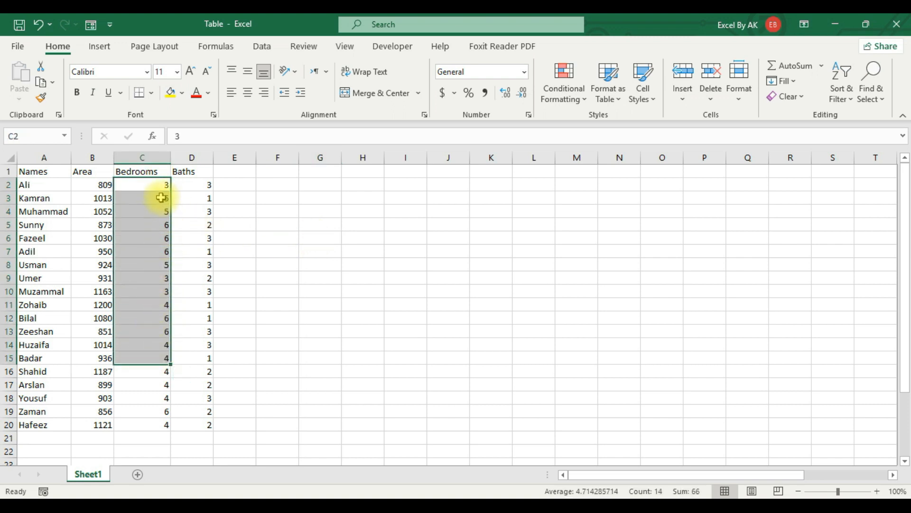
left_click(238, 224)
left_click_drag(141, 187, 186, 284)
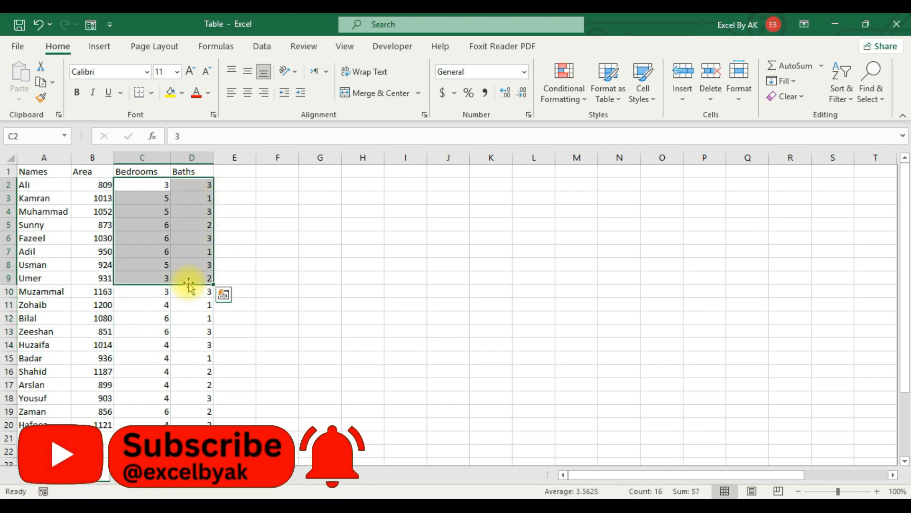
left_click(329, 261)
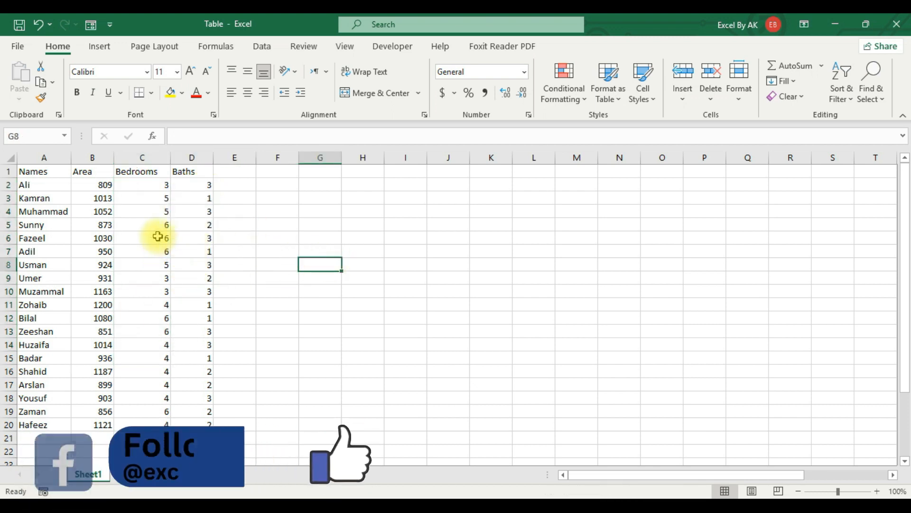
left_click_drag(55, 173, 189, 369)
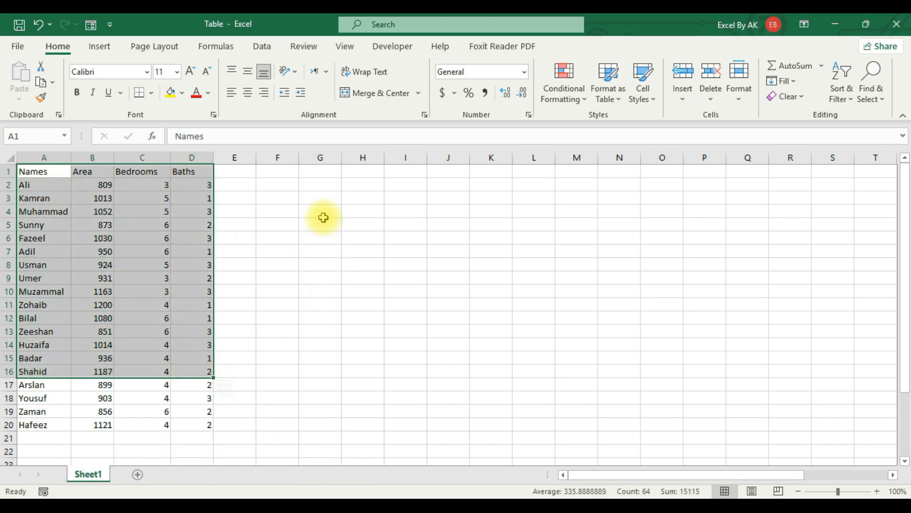
left_click_drag(304, 204, 722, 203)
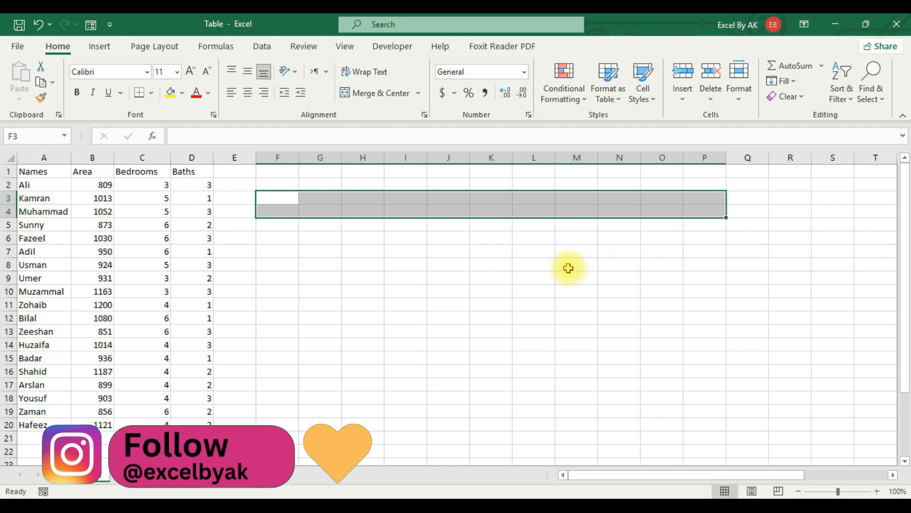
left_click(306, 248)
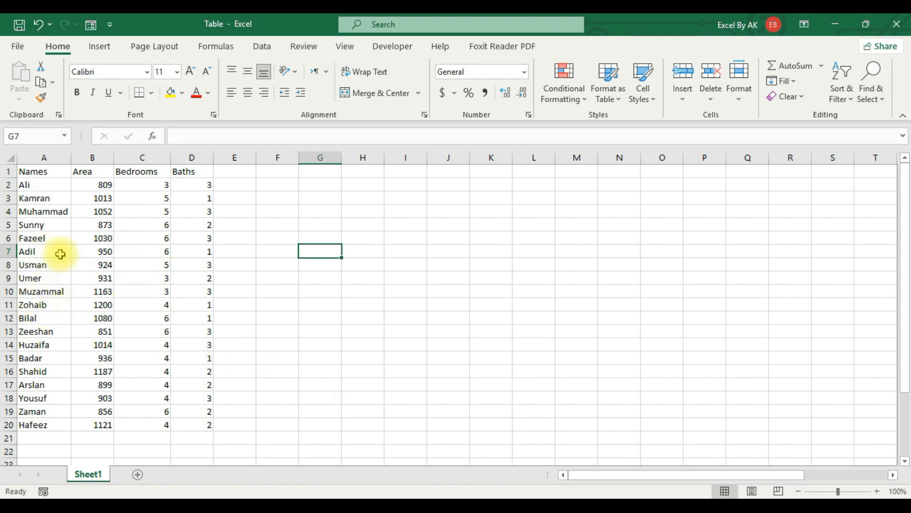
left_click(165, 254)
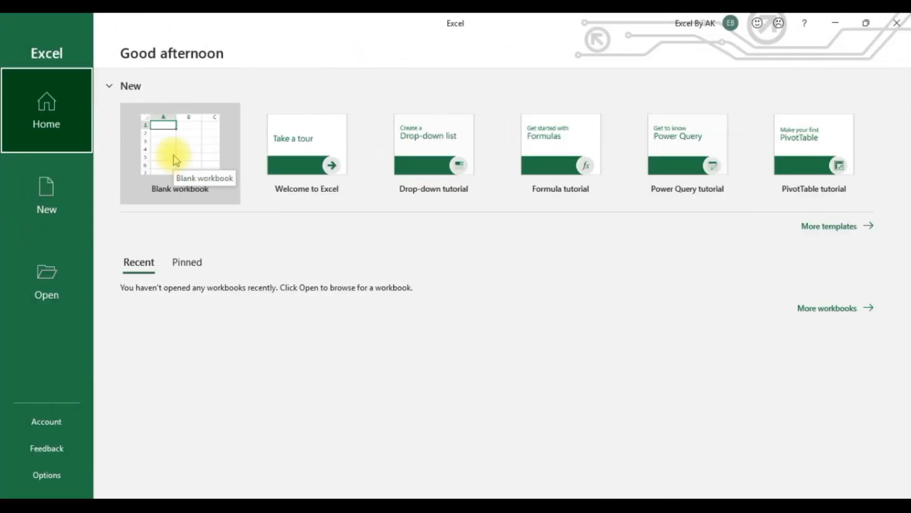
left_click(176, 160)
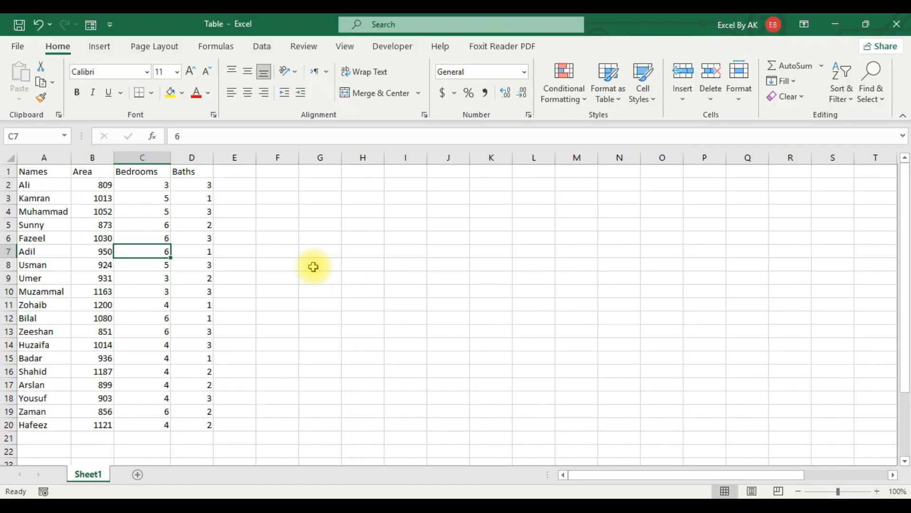
left_click(314, 263)
left_click(323, 185)
left_click(285, 225)
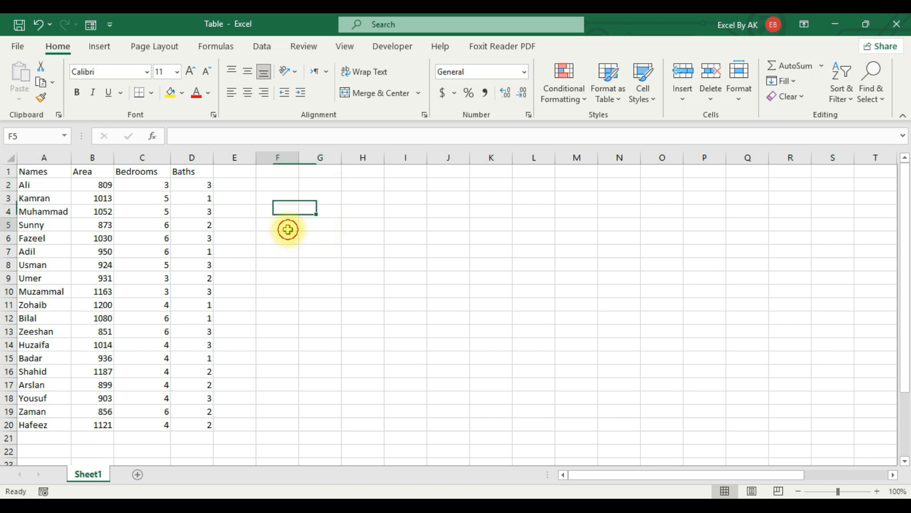
- Enter the formula =SORT(A2:D20) in cell G2 to sort the table data with default sort settings
left_click(319, 186)
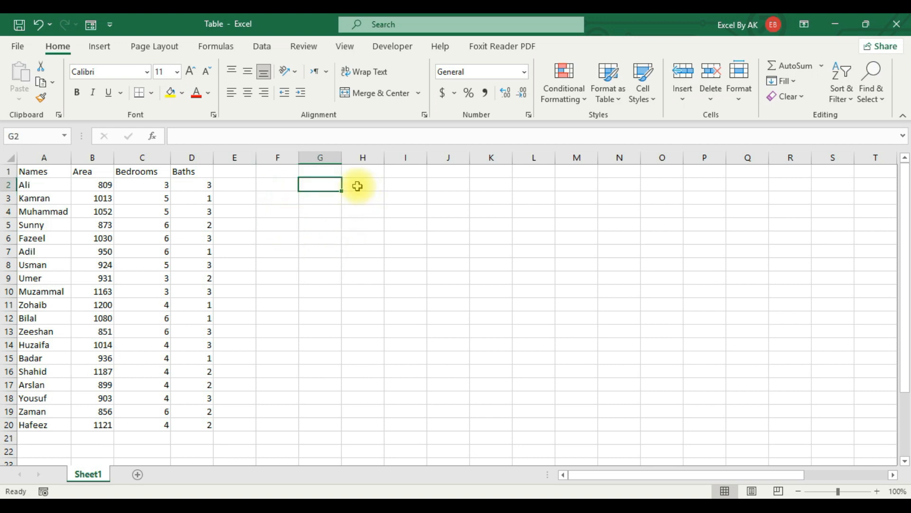
type("=so")
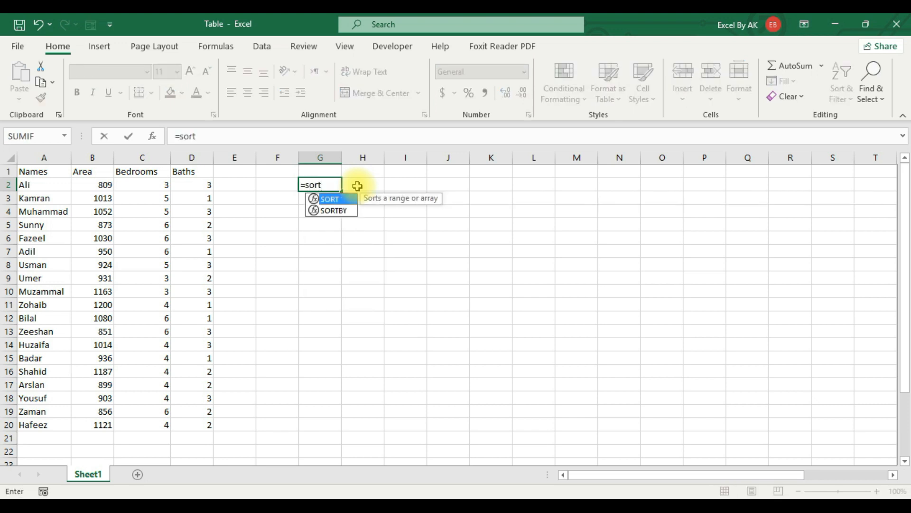
type("rt")
key("Tab")
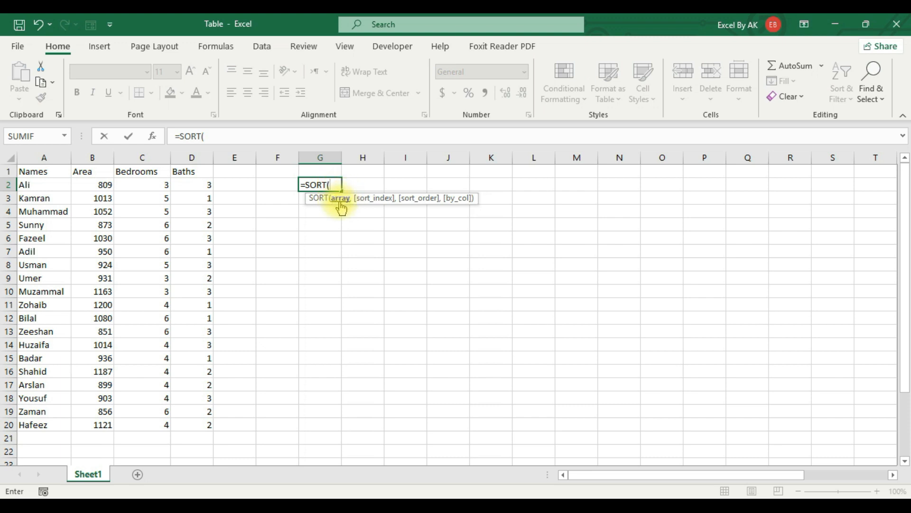
left_click_drag(29, 185, 179, 427)
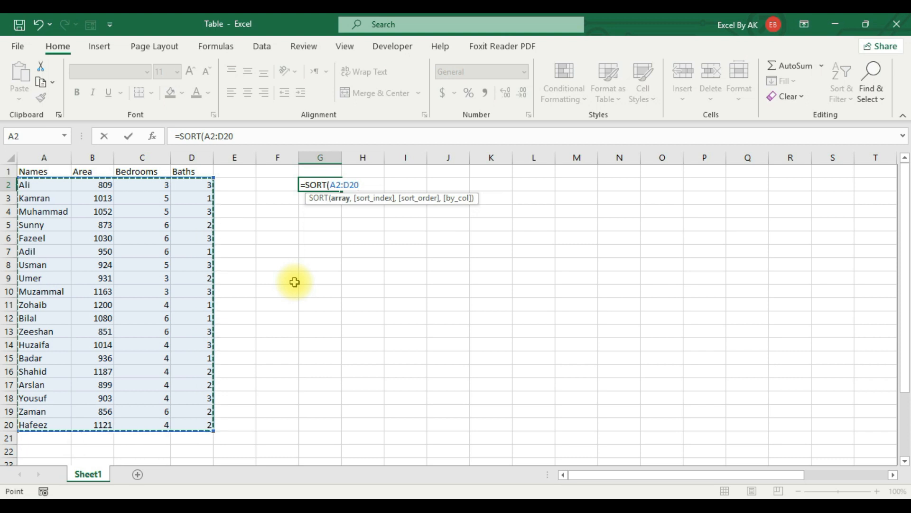
type(",")
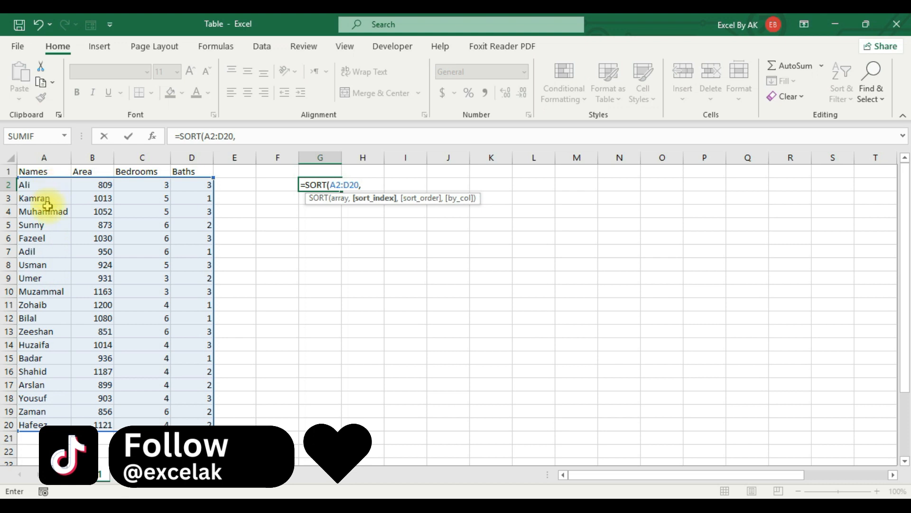
key("BackSpace")
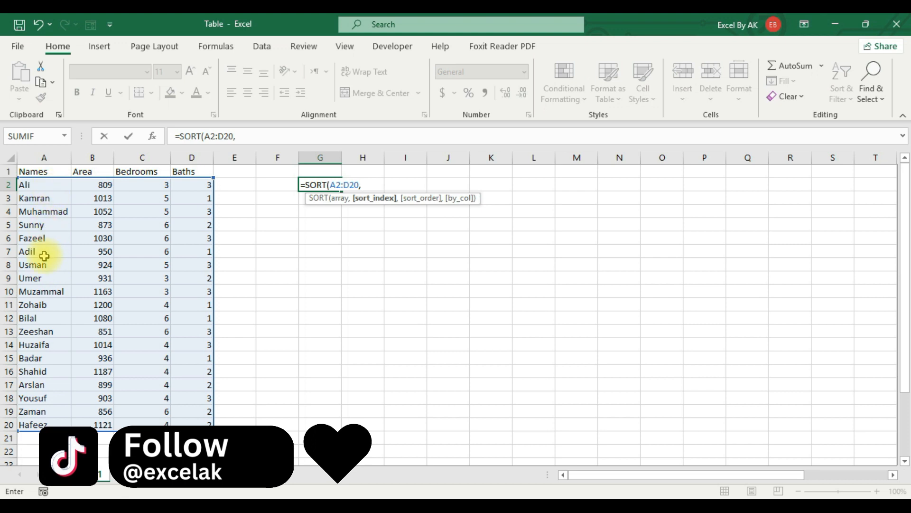
type(")")
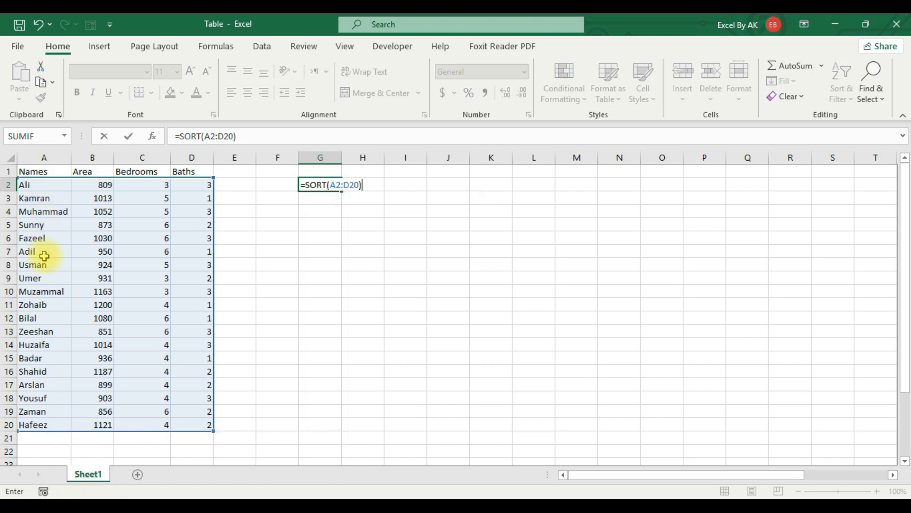
key("Return")
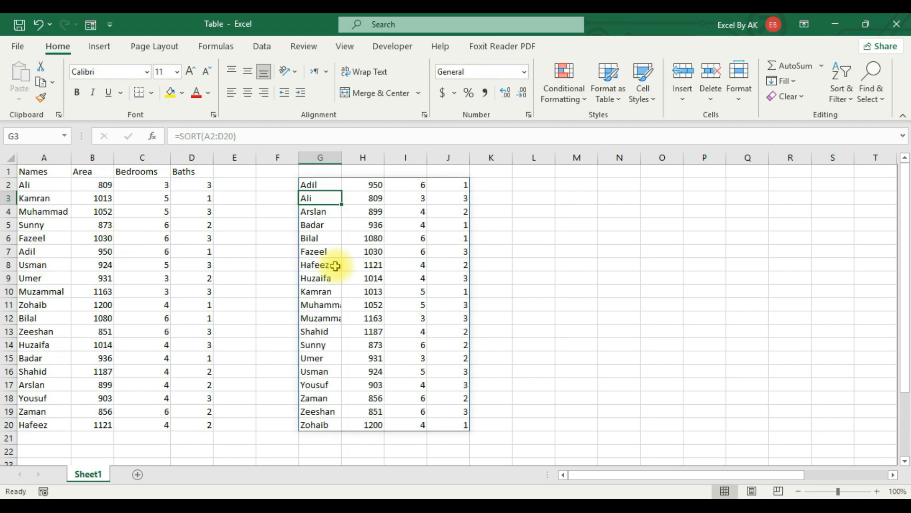
- Review the sorted names in column G and undo the SORT formula entered in G2
left_click(491, 231)
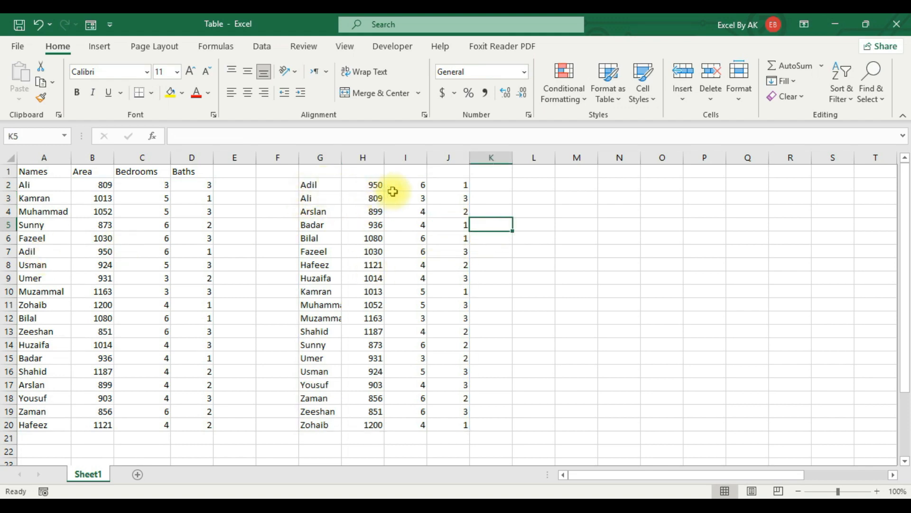
left_click_drag(331, 185, 327, 424)
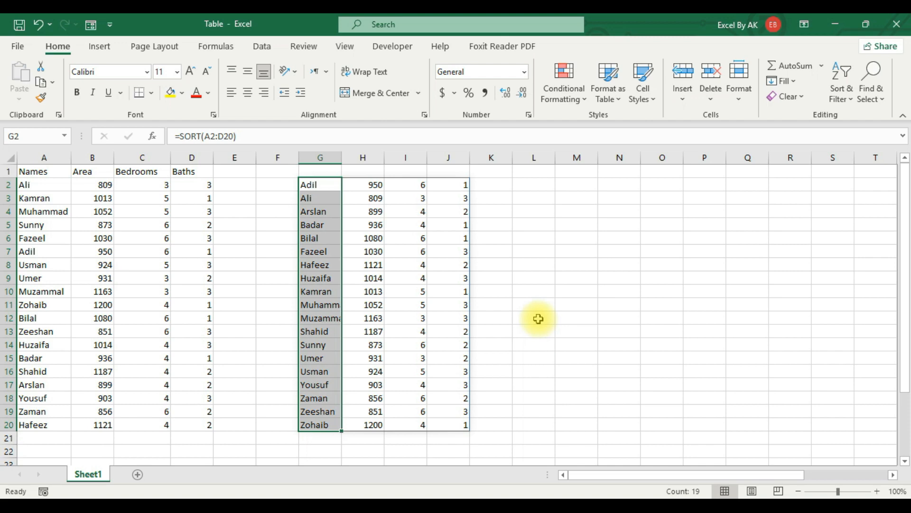
key("ctrl+z")
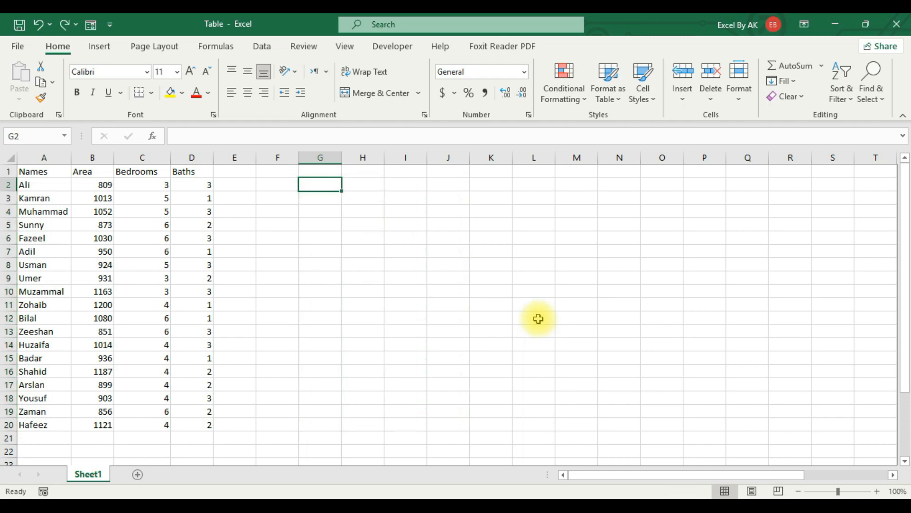
- Enter =SORT(A2:D20,3,1,FALSE) in cell G2 to sort the rows by bedrooms in ascending order
type("=so")
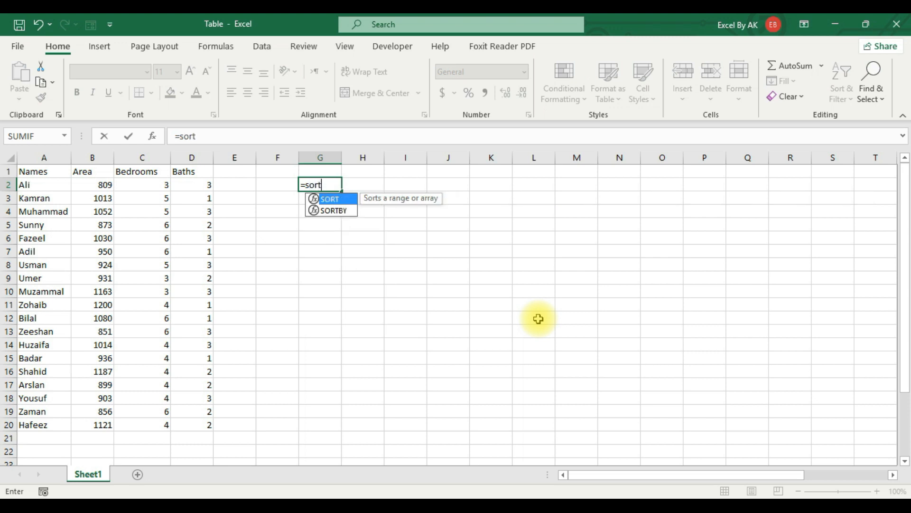
type("rt")
key("Tab")
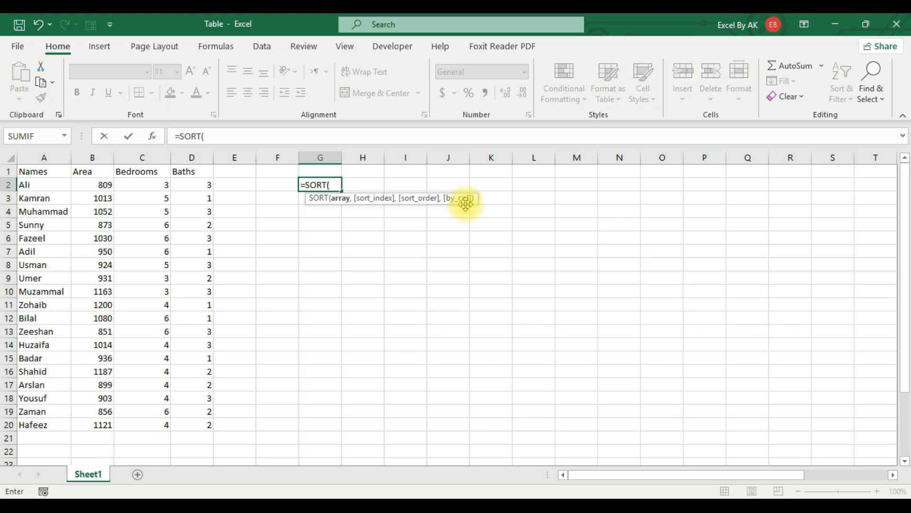
left_click_drag(27, 185, 190, 424)
type(",")
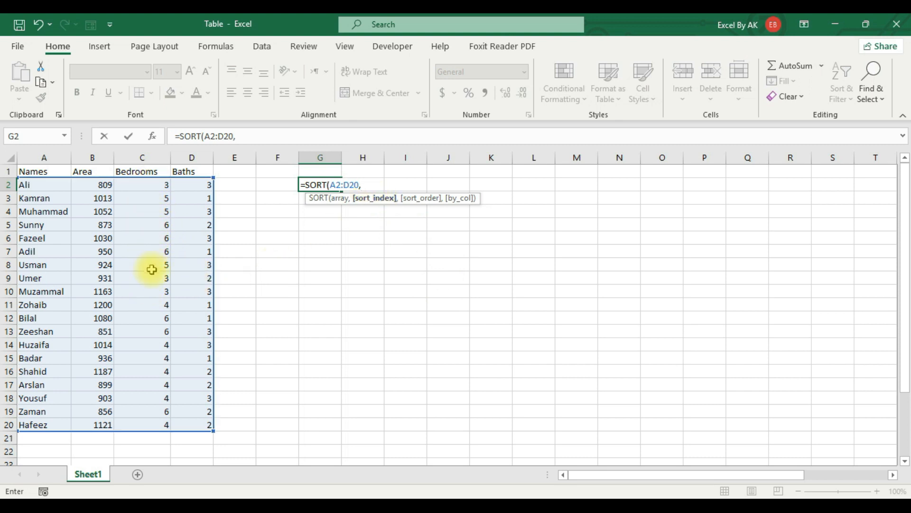
type("3")
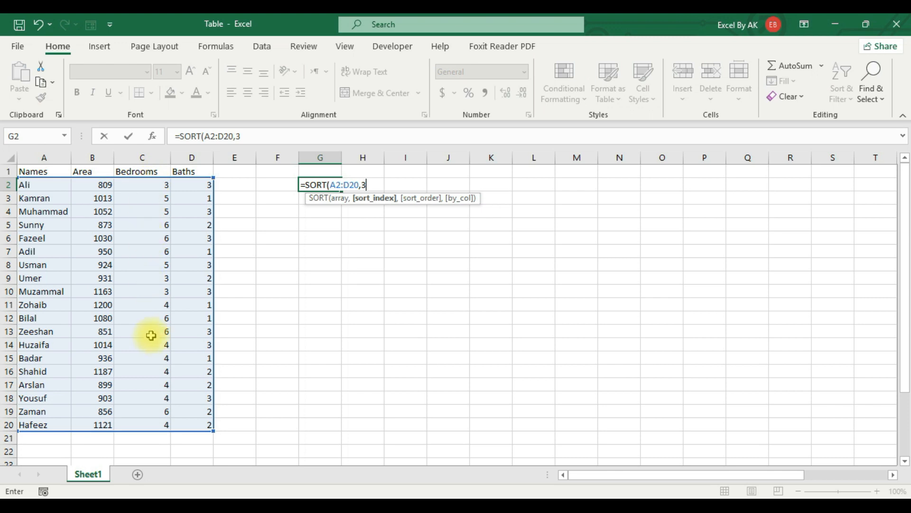
type(",1")
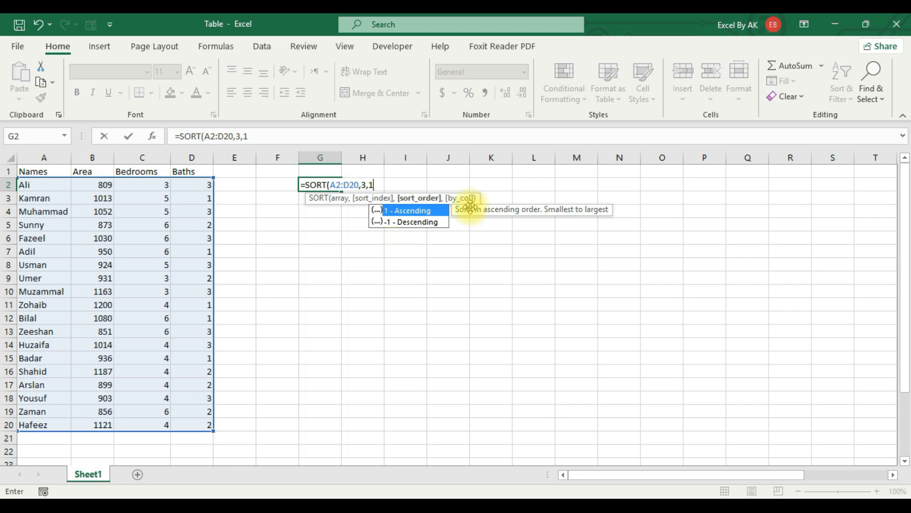
type(",")
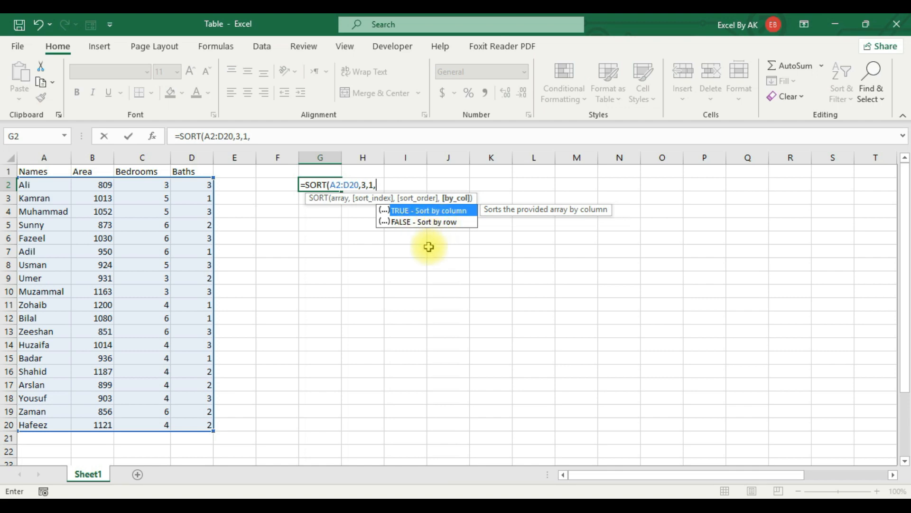
type("false)")
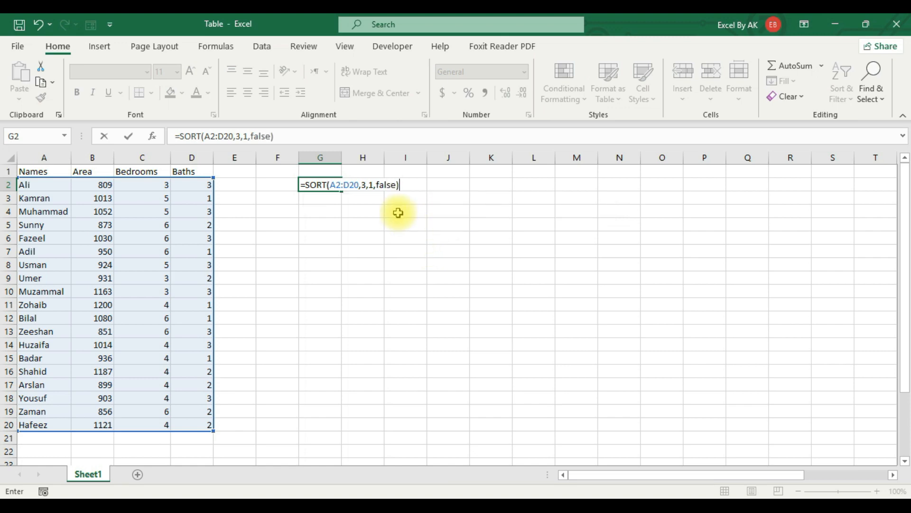
key("Return")
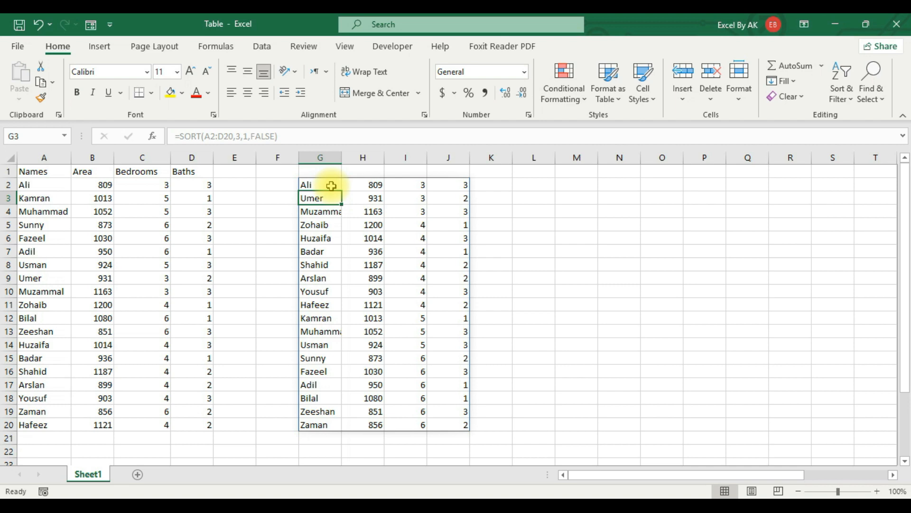
- Examine the order of the names and the bedroom values in the sorted results in columns G and I
left_click(440, 236)
left_click(318, 187)
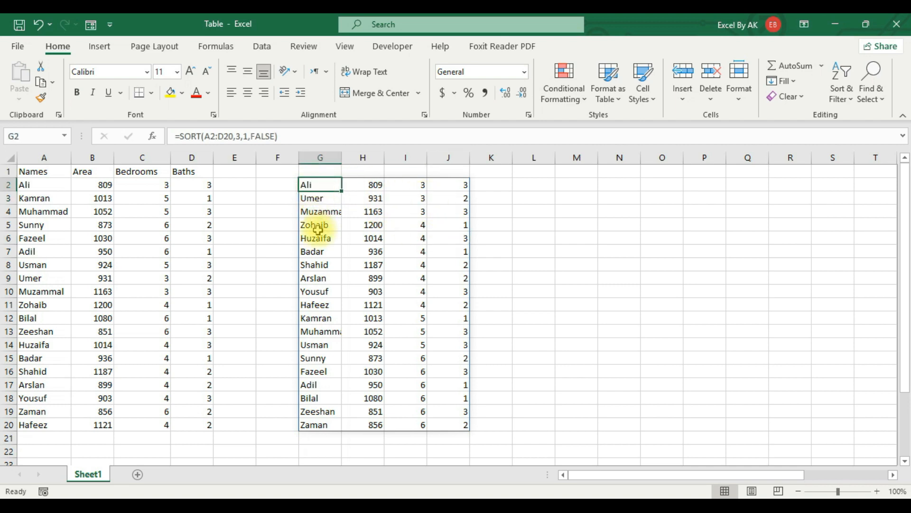
left_click_drag(311, 188, 315, 250)
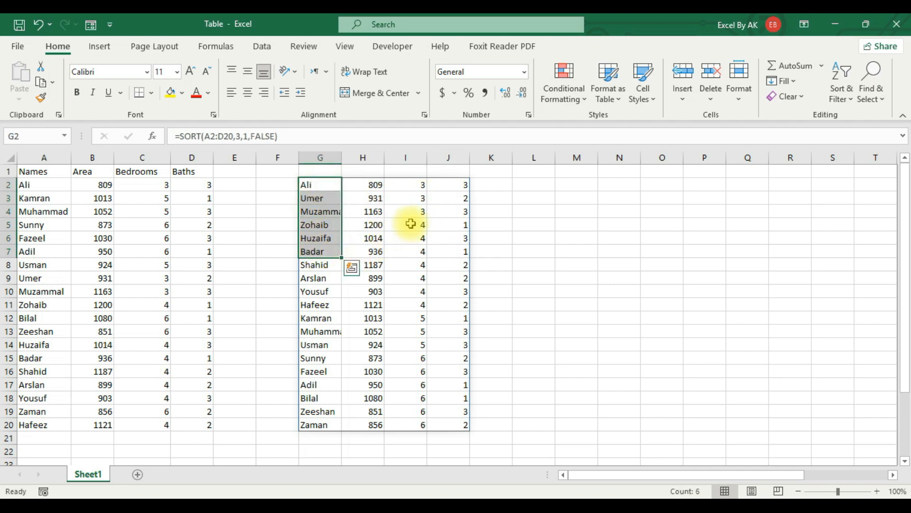
left_click_drag(417, 185, 415, 373)
left_click(413, 403)
left_click_drag(414, 408, 414, 411)
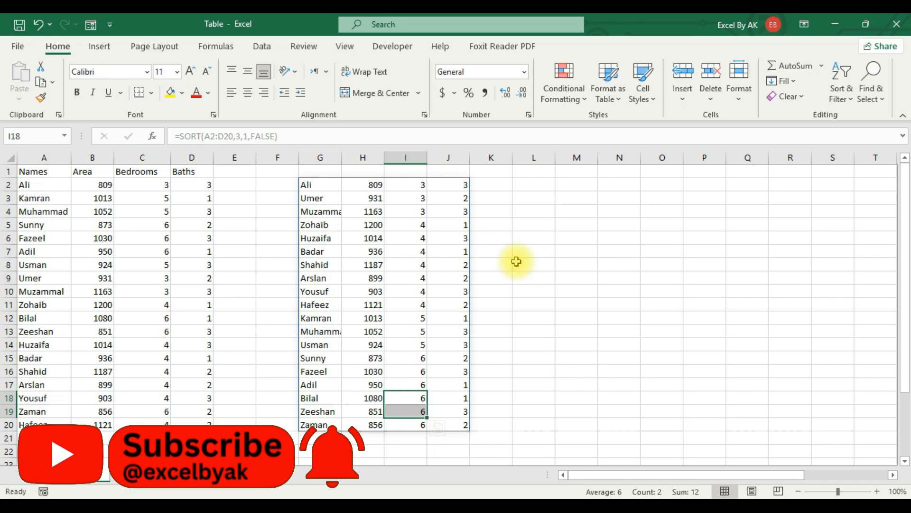
left_click(421, 265)
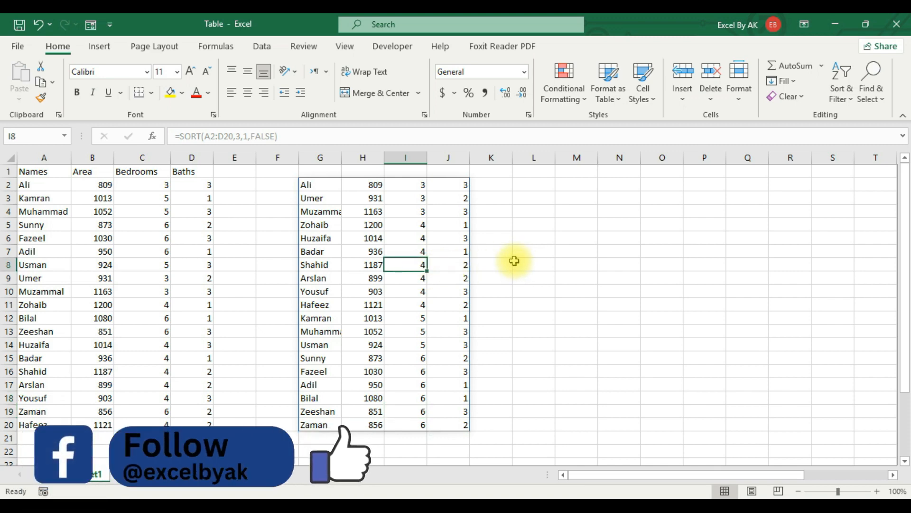
- Change the sort index of the SORT formula in cell G2 to {3,4} to sort by bedrooms and baths
left_click(328, 185)
double_click(329, 186)
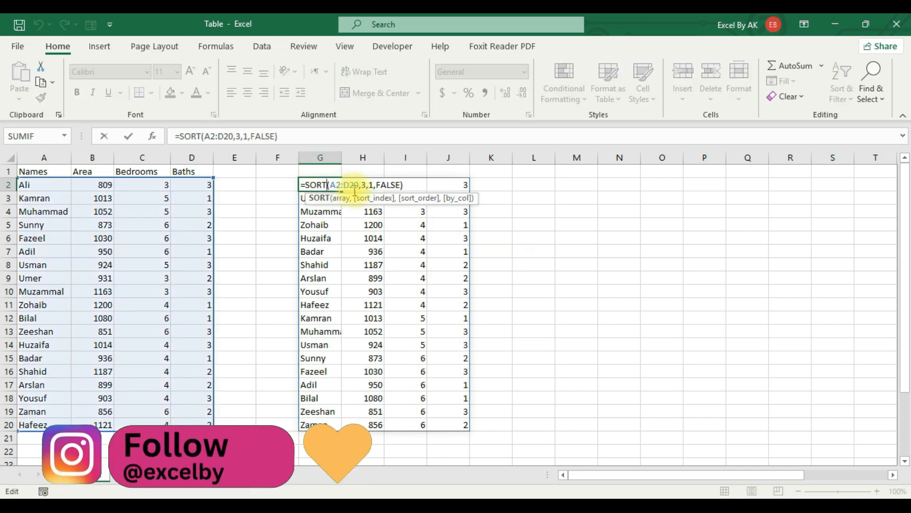
left_click(362, 185)
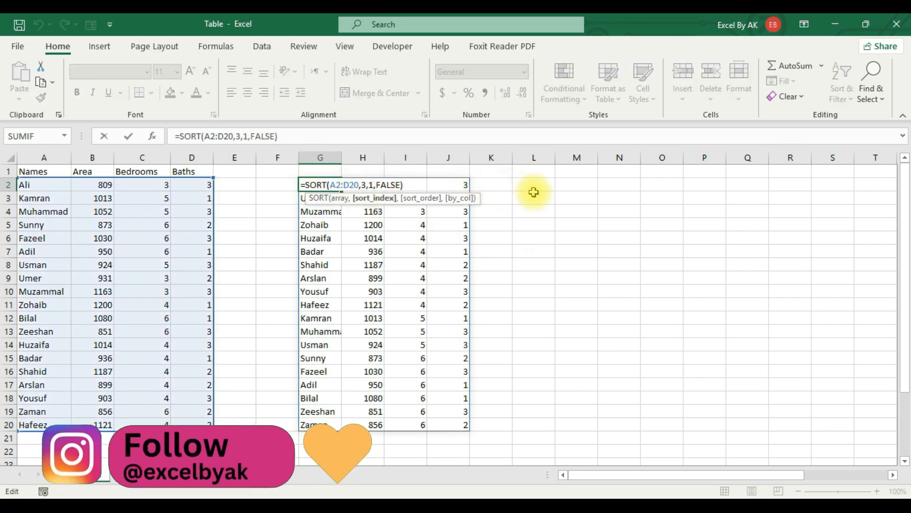
type("{")
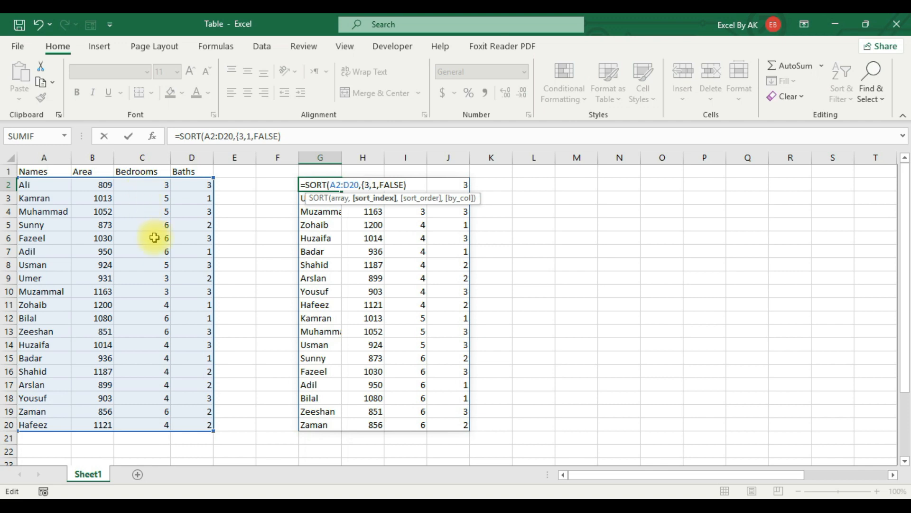
type(",")
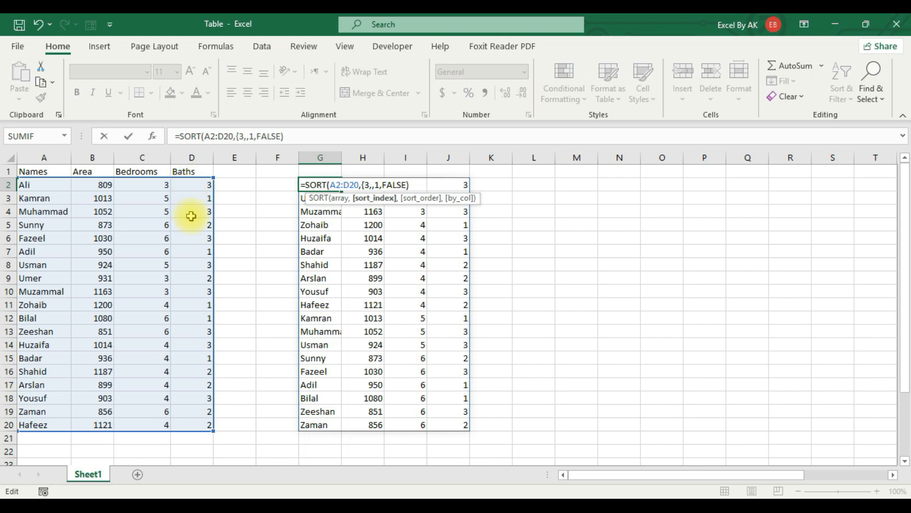
type("4")
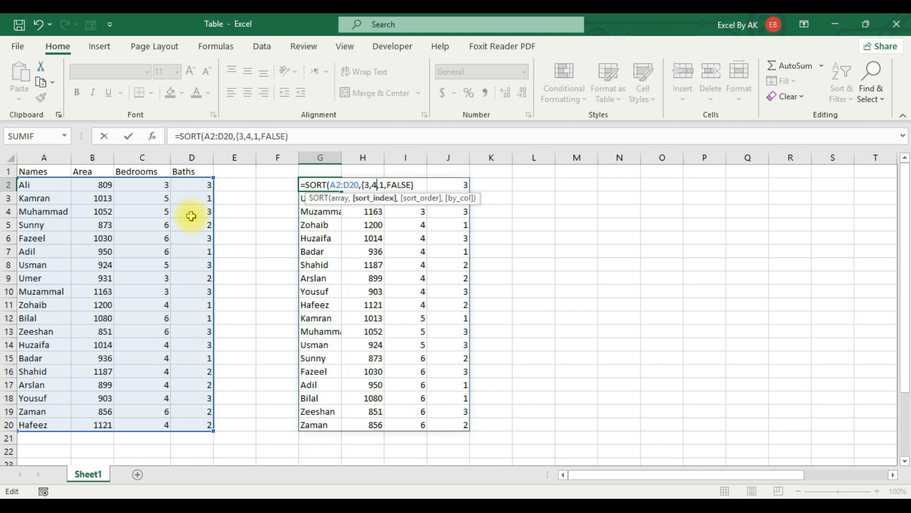
type("}")
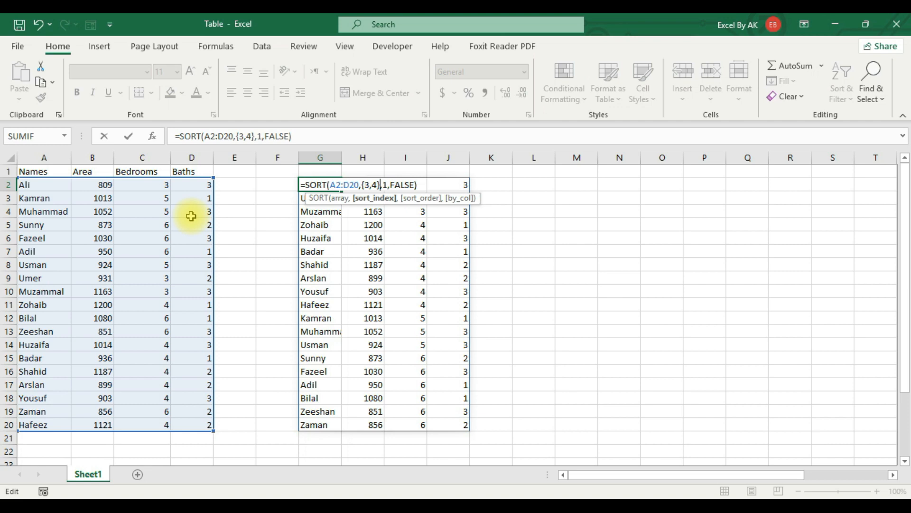
- Set the sort order in the G2 formula to {1,-1} for ascending bedrooms and descending baths, and apply it
left_click(375, 185)
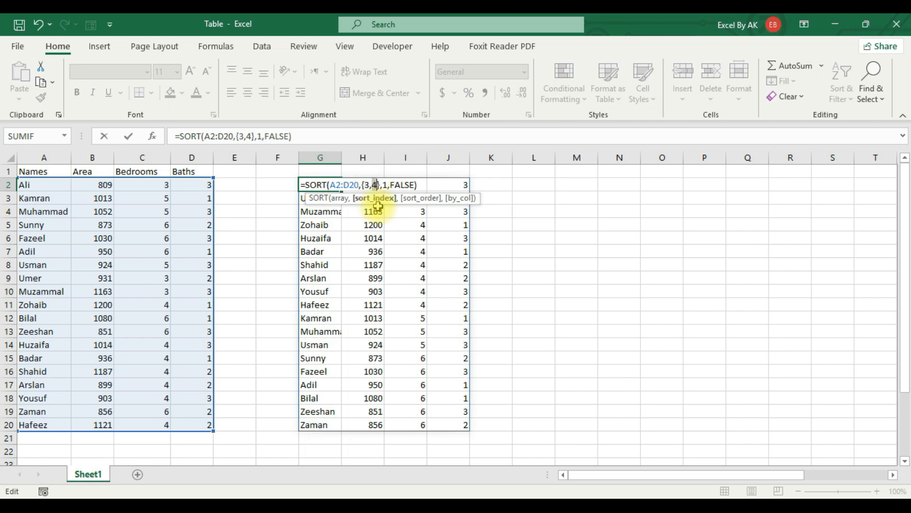
left_click(387, 185)
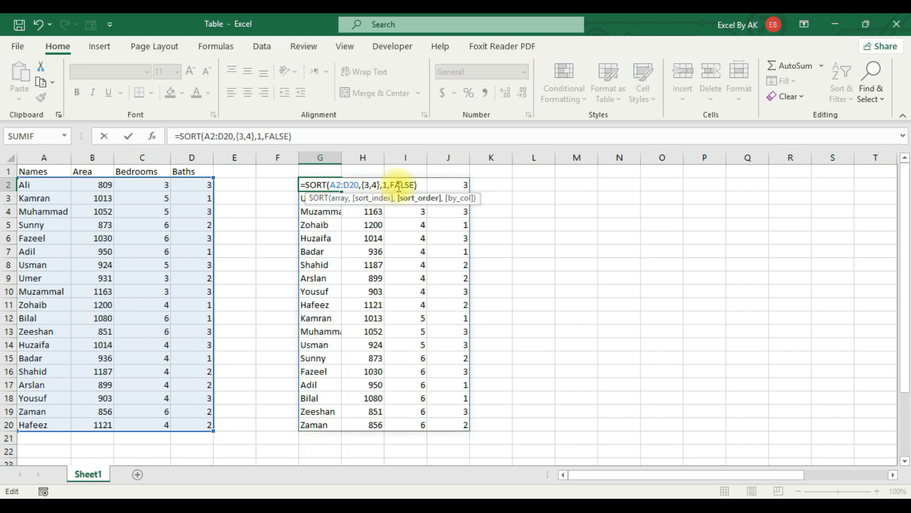
left_click(381, 186)
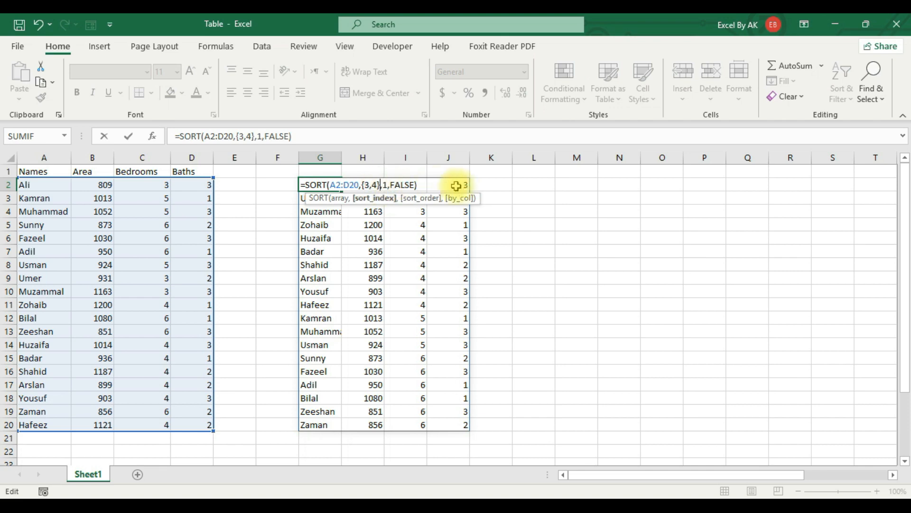
left_click(386, 185)
type("{")
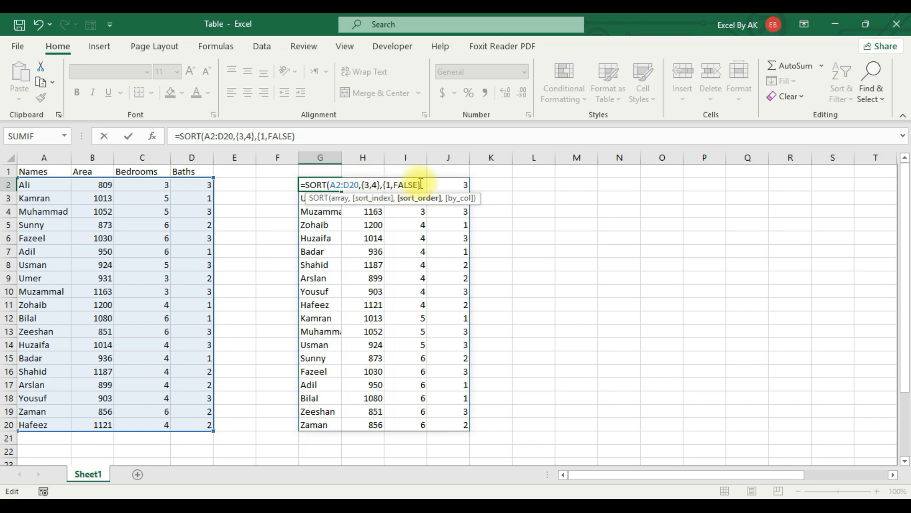
type(",-1,")
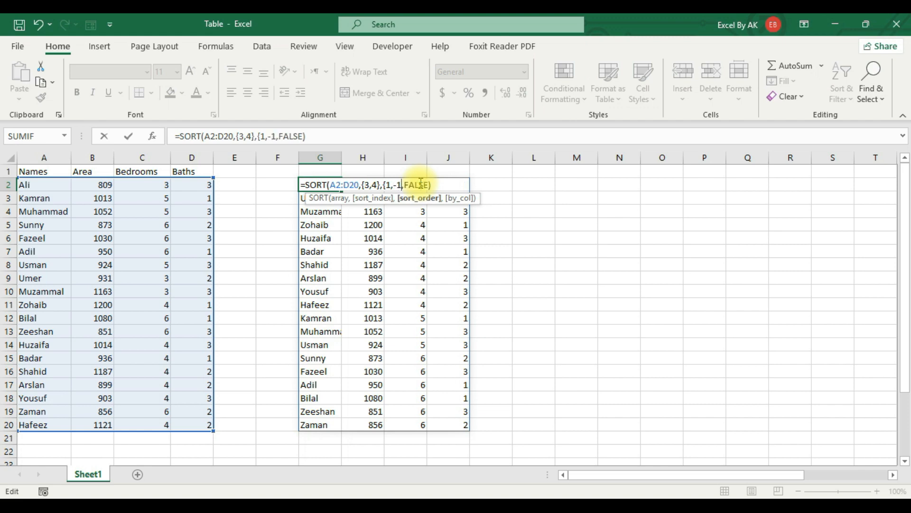
type("}")
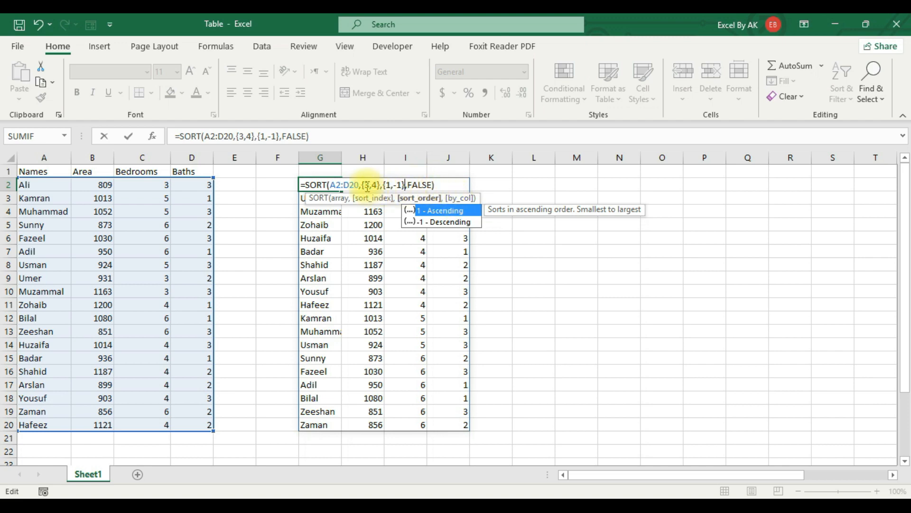
left_click(366, 185)
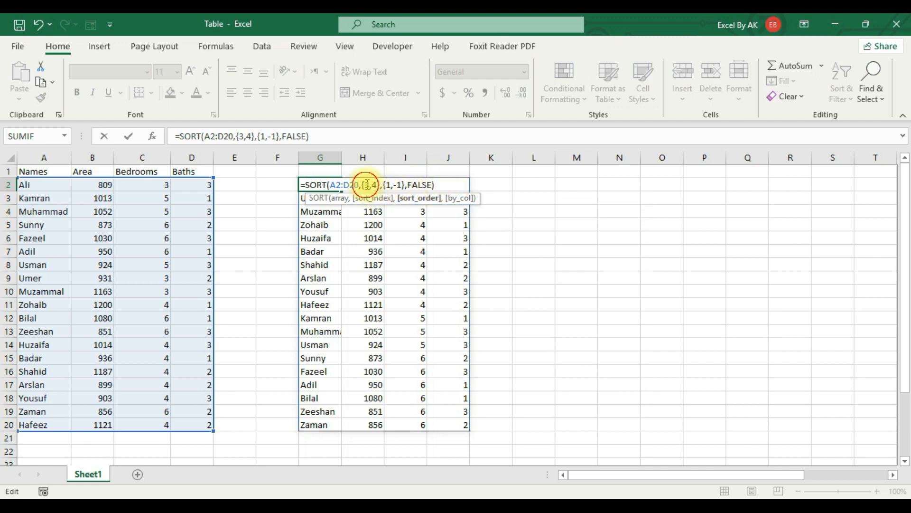
left_click(388, 185)
left_click(377, 185)
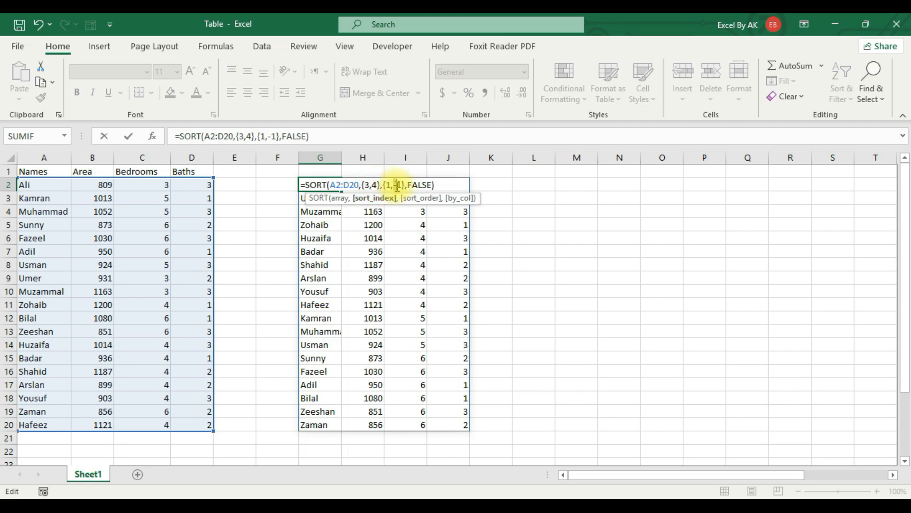
double_click(400, 185)
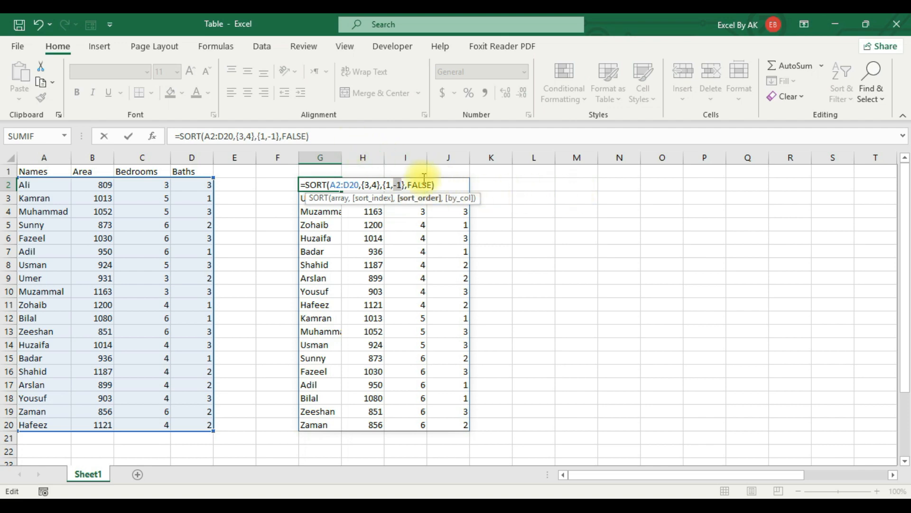
key("Return")
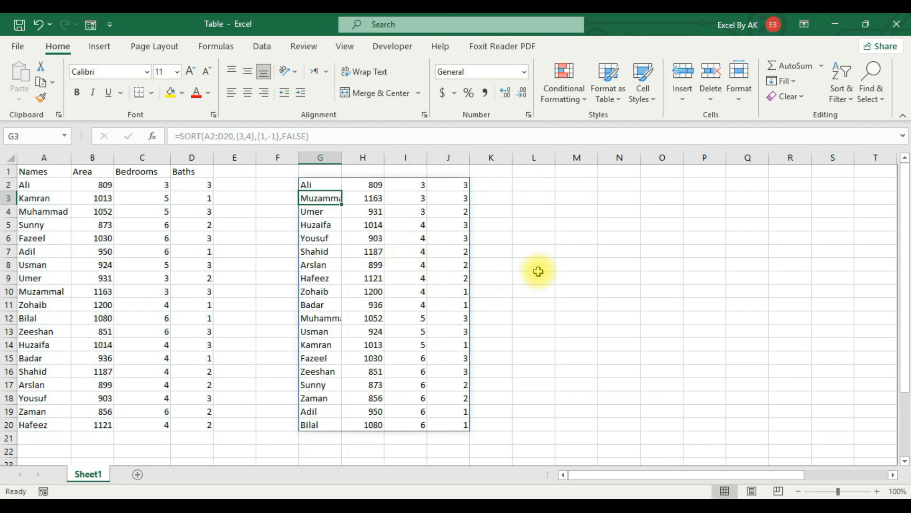
- Examine the order of the bedroom values in column I and the matching bath values in column J
left_click(414, 260)
left_click_drag(417, 183, 417, 213)
left_click_drag(415, 225, 415, 254)
left_click_drag(415, 316, 415, 335)
left_click_drag(415, 373, 414, 397)
left_click(458, 264)
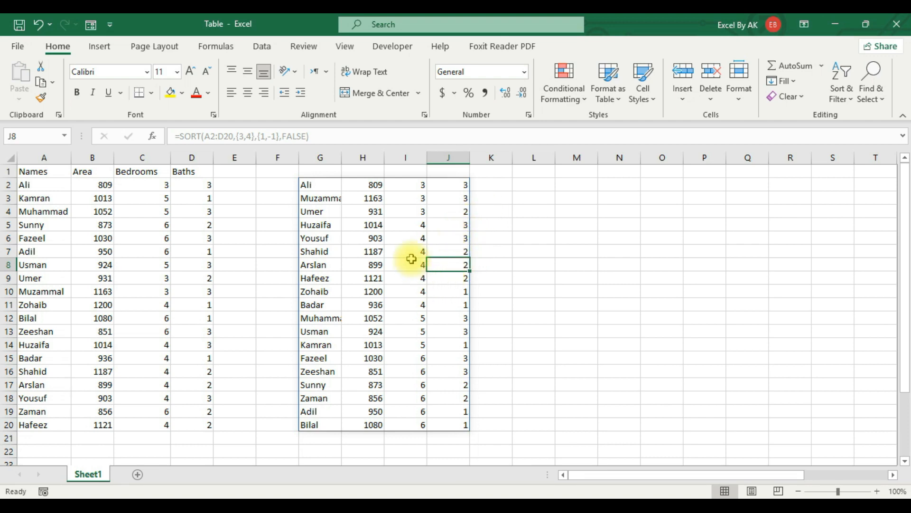
left_click(413, 361)
key("shift+Down")
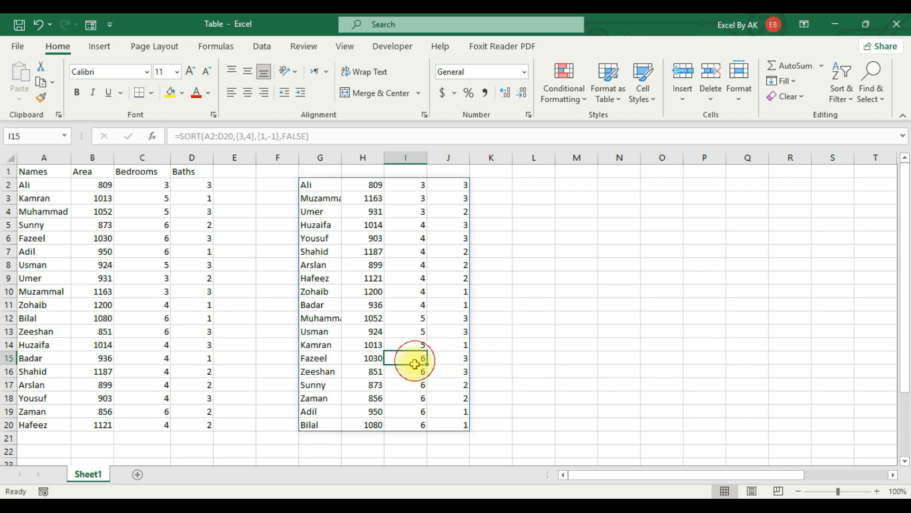
left_click(413, 362)
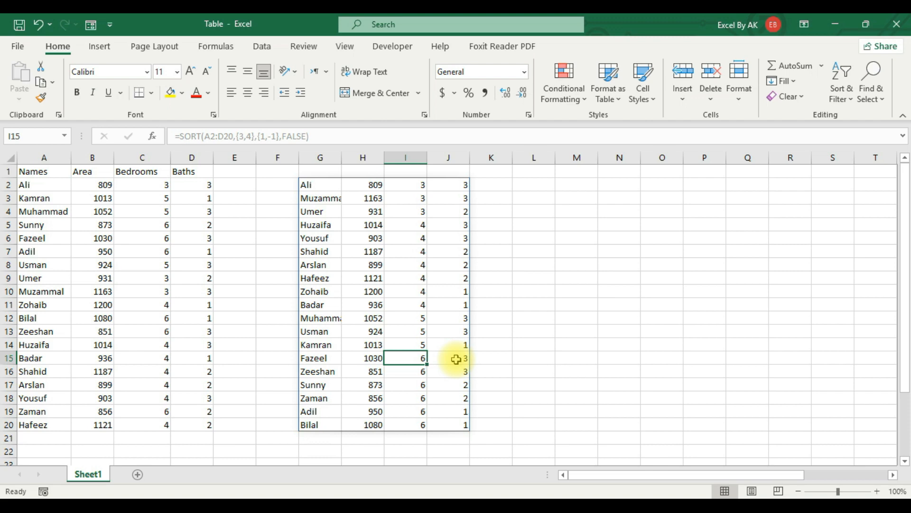
left_click_drag(455, 360, 459, 424)
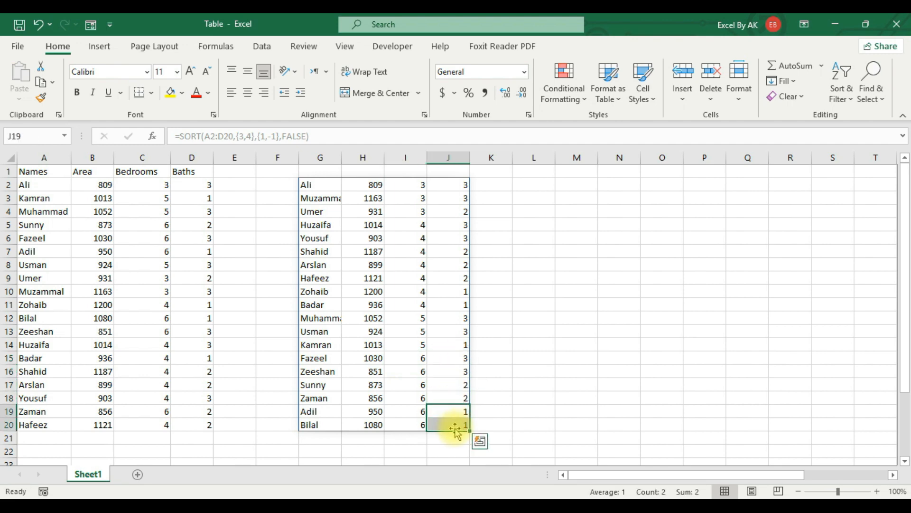
left_click_drag(456, 358, 458, 420)
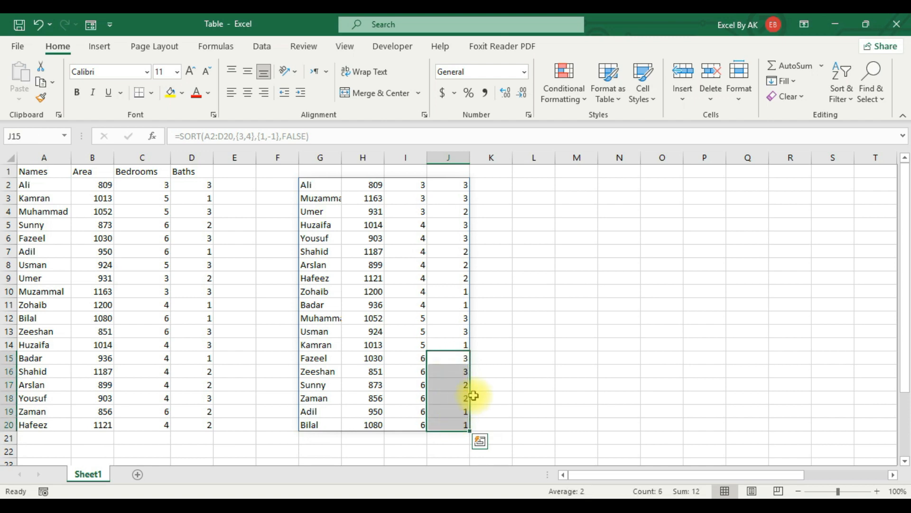
left_click_drag(406, 360, 416, 420)
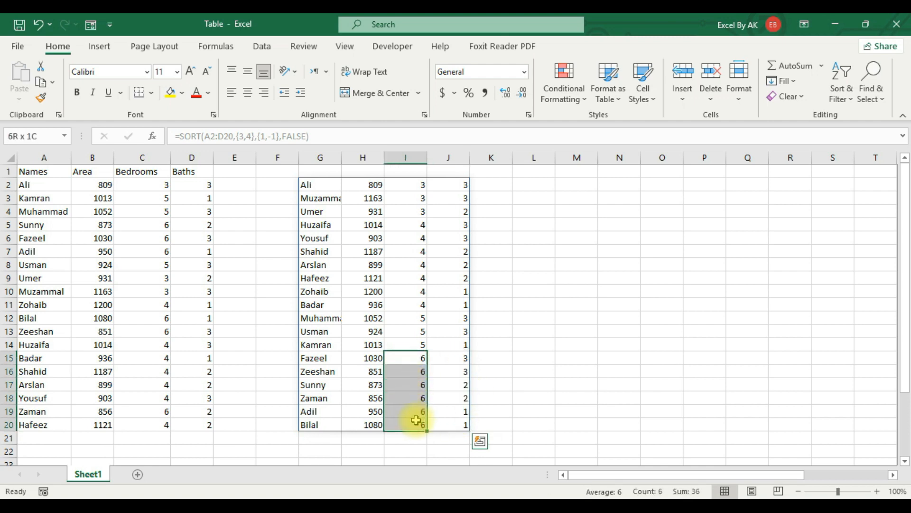
left_click_drag(411, 332, 412, 358)
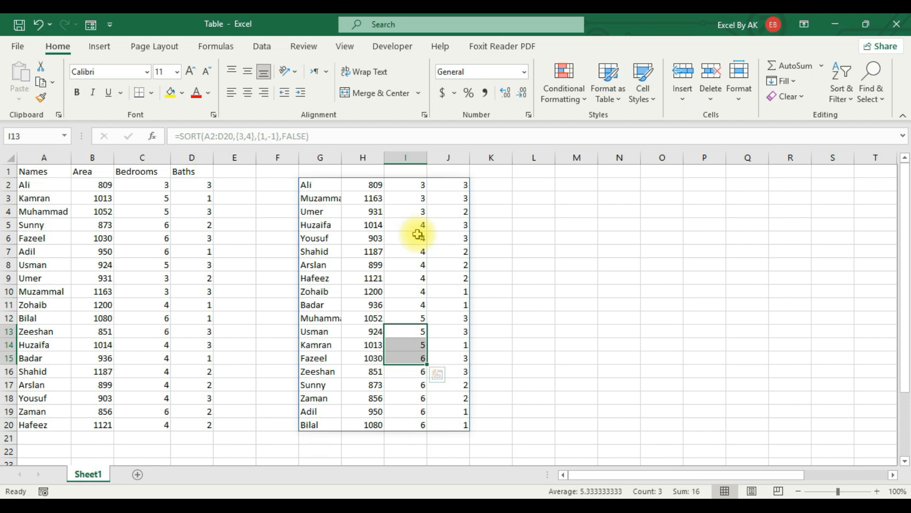
- Delete the SORT formula from cell G2 to clear the sorted results
left_click(328, 186)
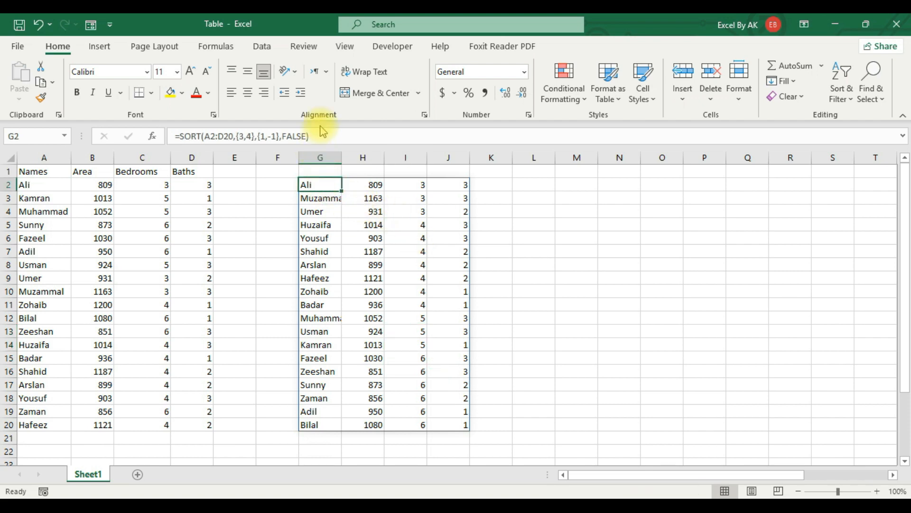
double_click(319, 185)
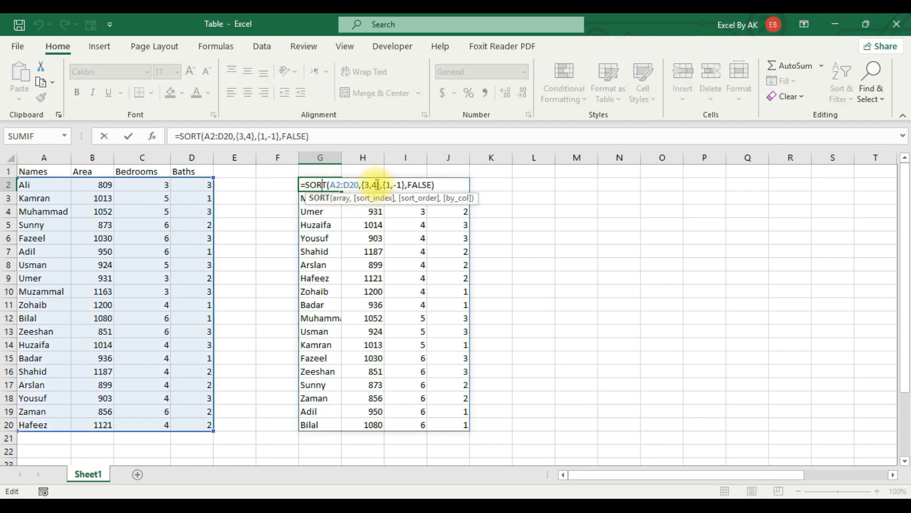
left_click_drag(451, 184, 276, 185)
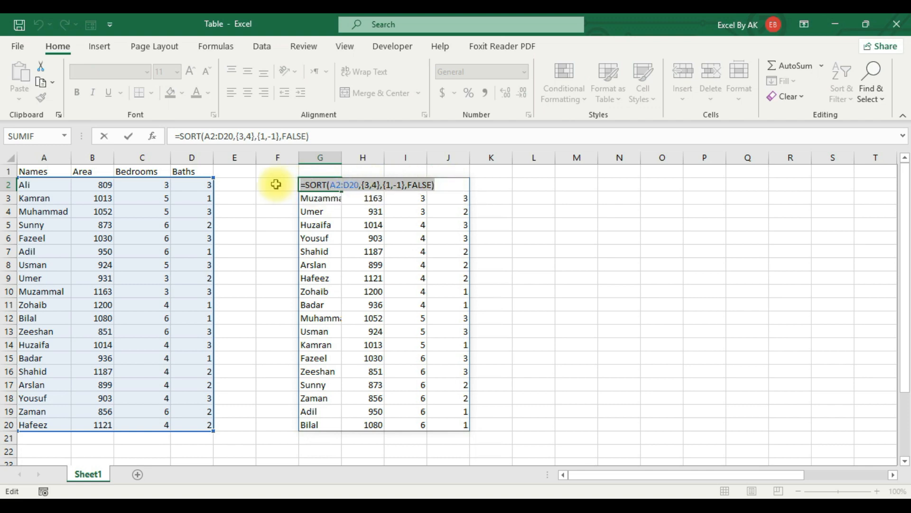
key("Delete")
left_click(498, 317)
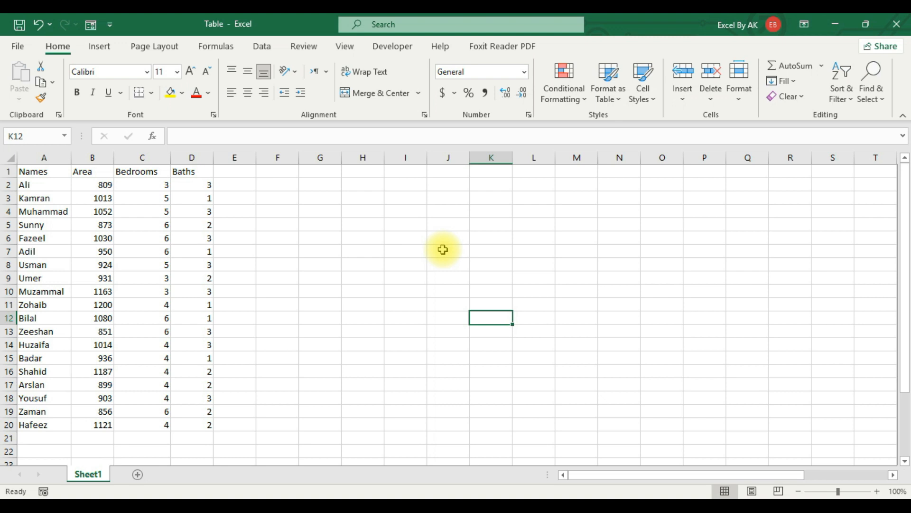
- Enter =TRANSPOSE(A1:D20) in cell G1 to lay the table out horizontally, and review the transposed data
left_click(319, 198)
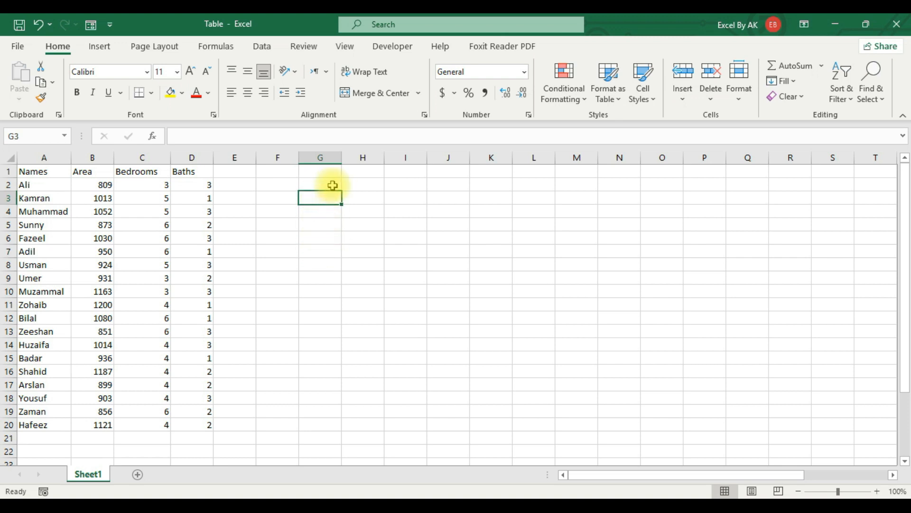
left_click(316, 171)
type("=")
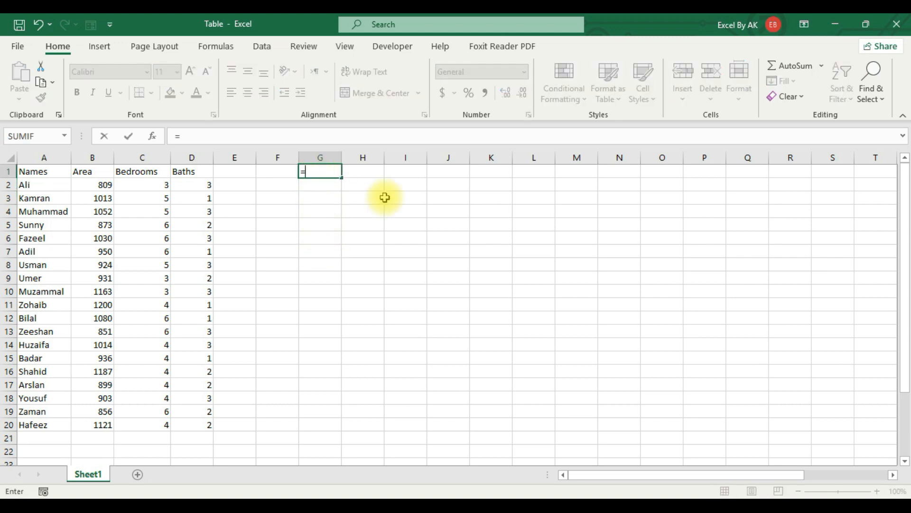
type("tra")
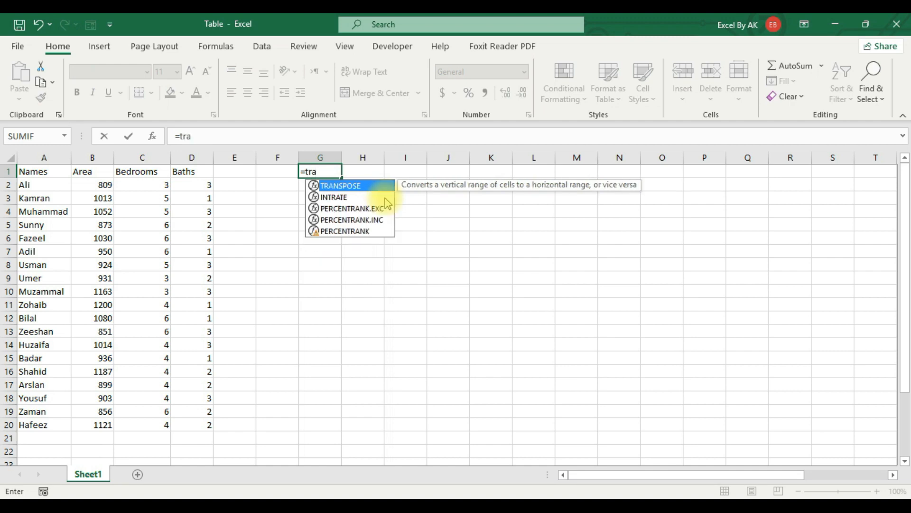
key("Tab")
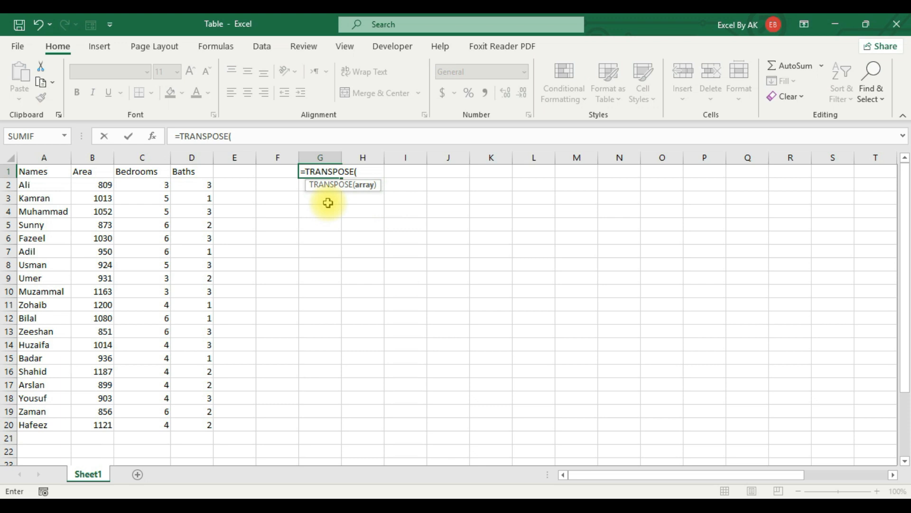
left_click_drag(40, 172, 175, 427)
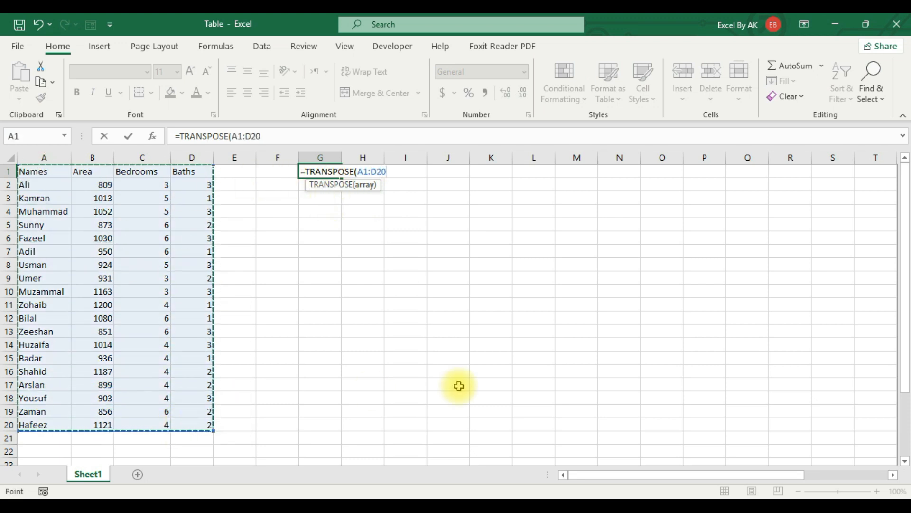
type(")")
key("Return")
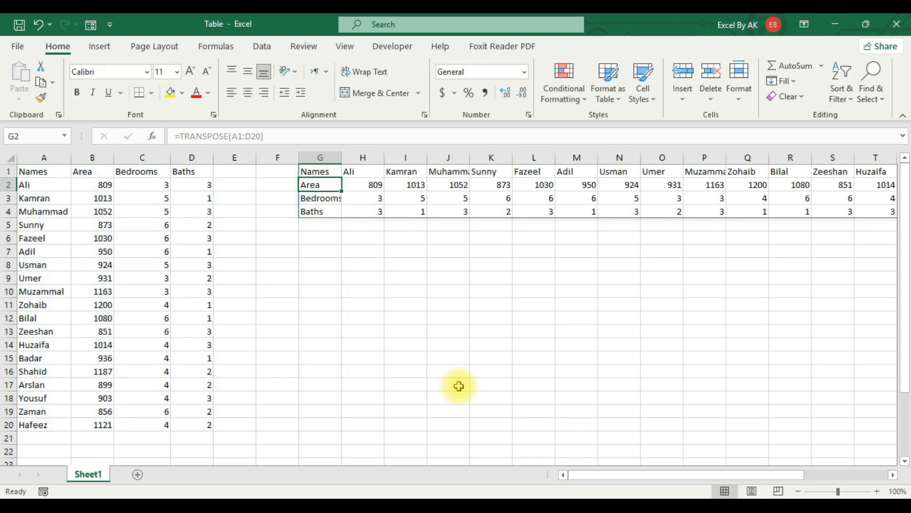
left_click_drag(677, 474, 744, 473)
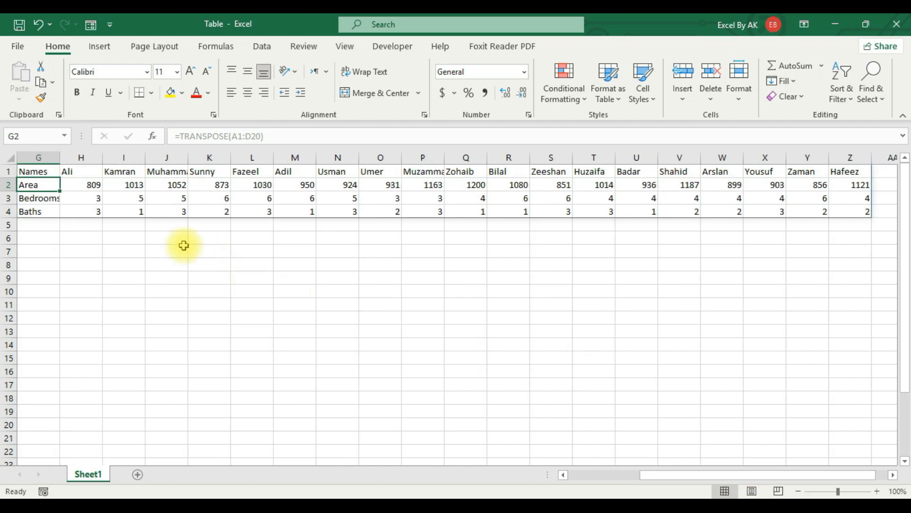
left_click(43, 171)
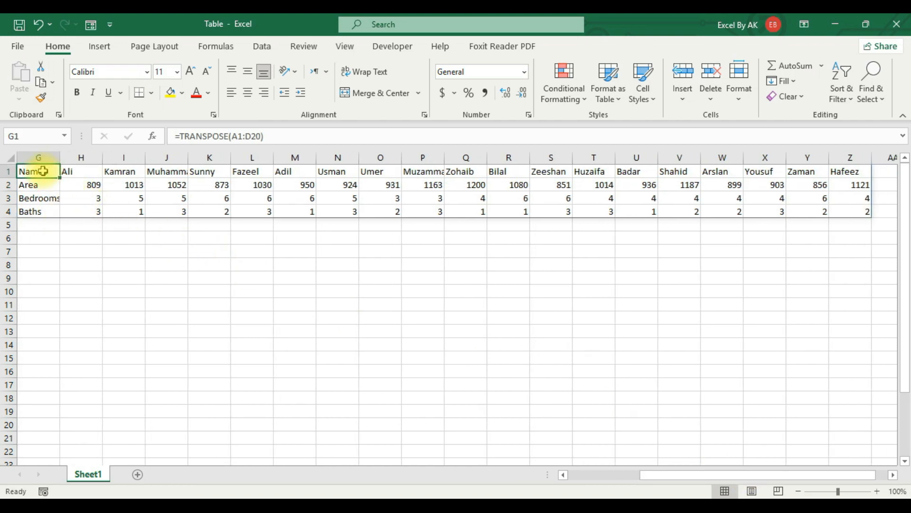
- Replace the TRANSPOSE formula's spilled results in G1:Z4 with static values by pasting them over themselves, and check a cell's contents
key("ctrl+a")
key("ctrl+c")
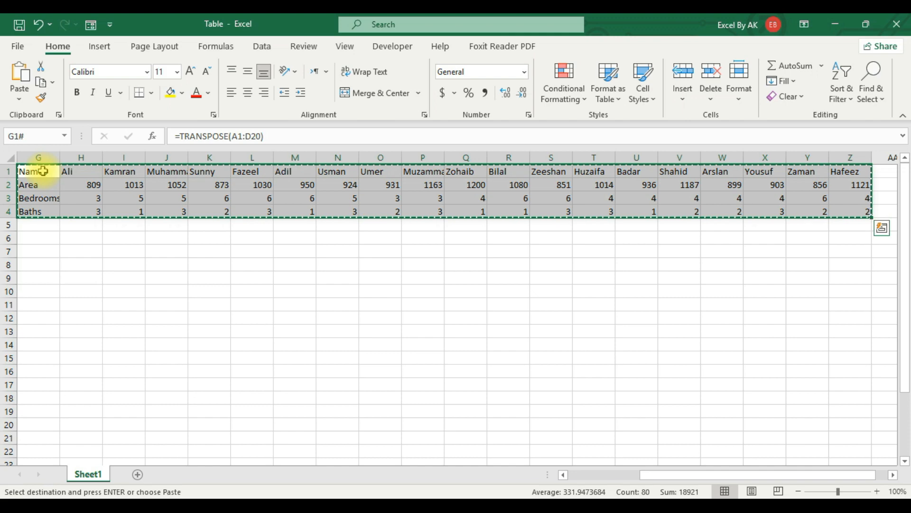
key("ctrl+v")
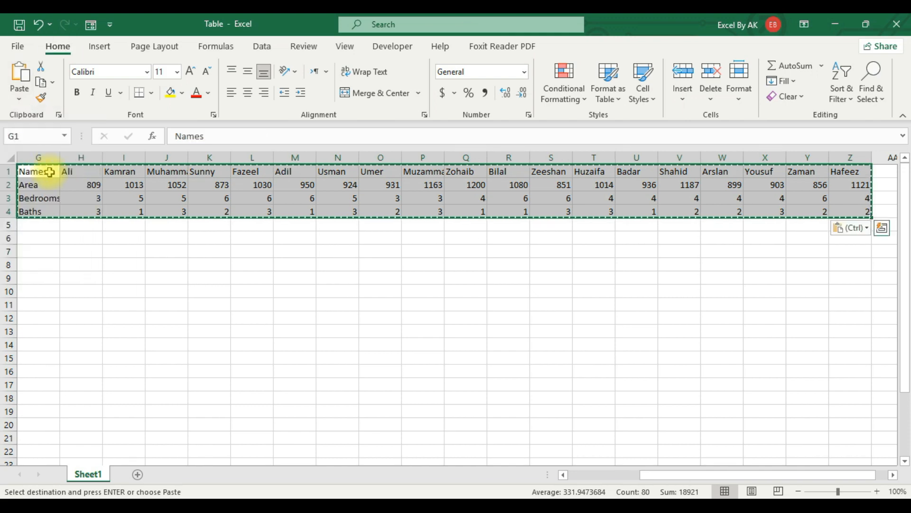
left_click(136, 226)
key("ctrl+Up")
key("ctrl+Up")
double_click(129, 184)
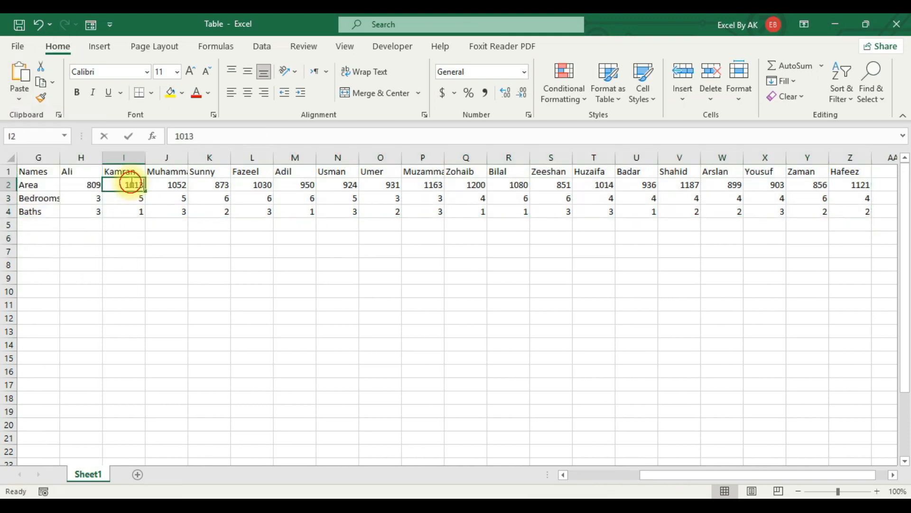
left_click(182, 238)
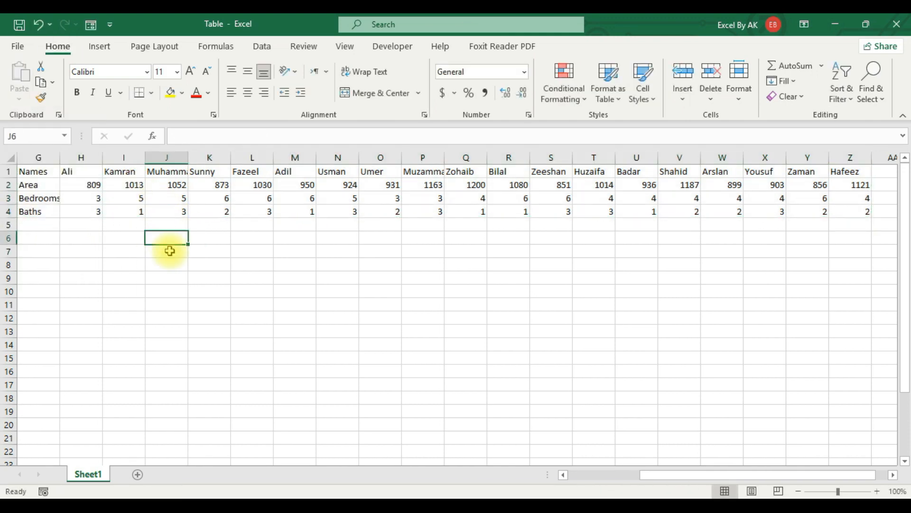
left_click(563, 474)
left_click_drag(663, 480, 674, 481)
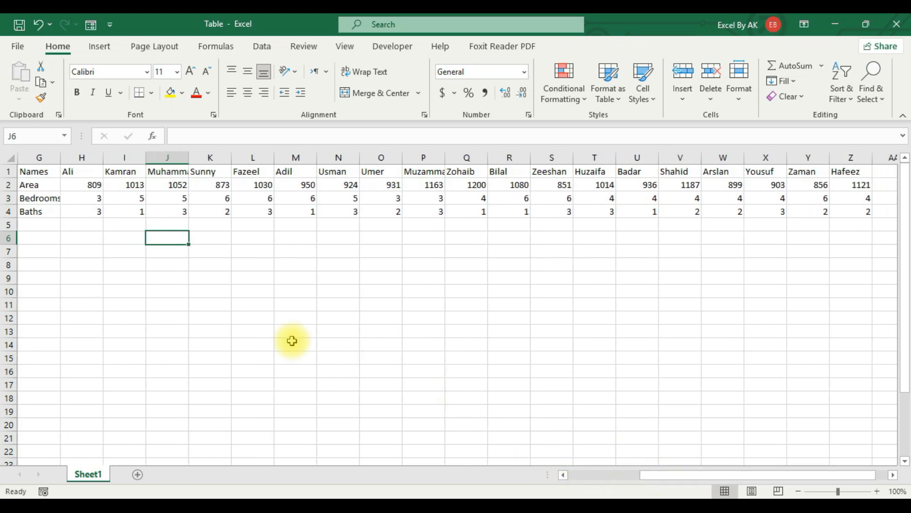
left_click(37, 237)
type("=")
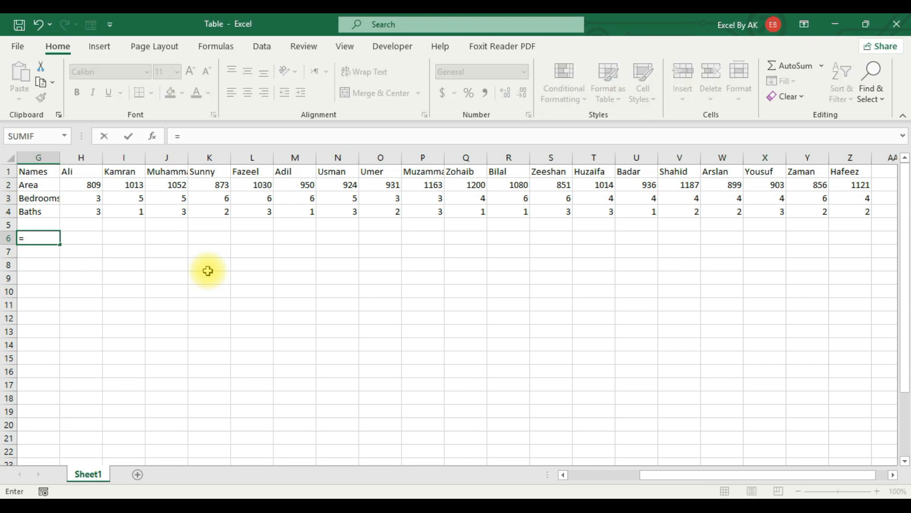
key("Escape")
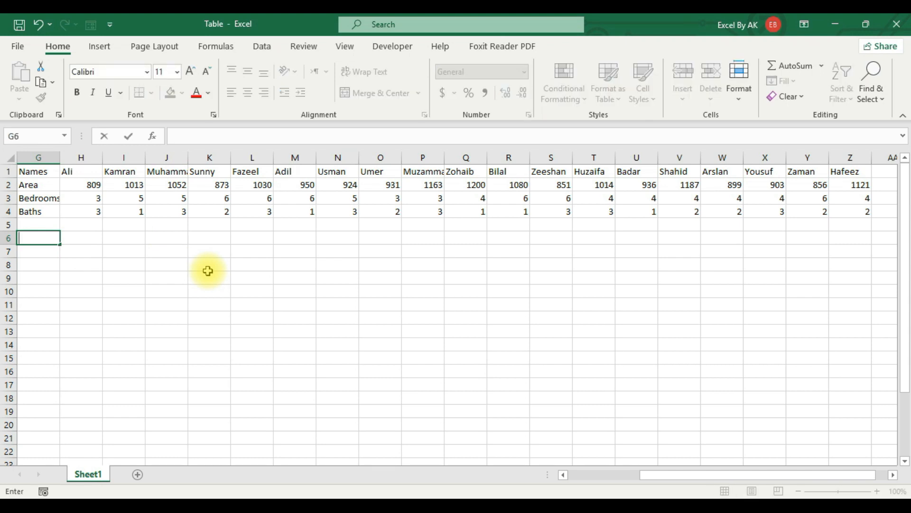
left_click(36, 279)
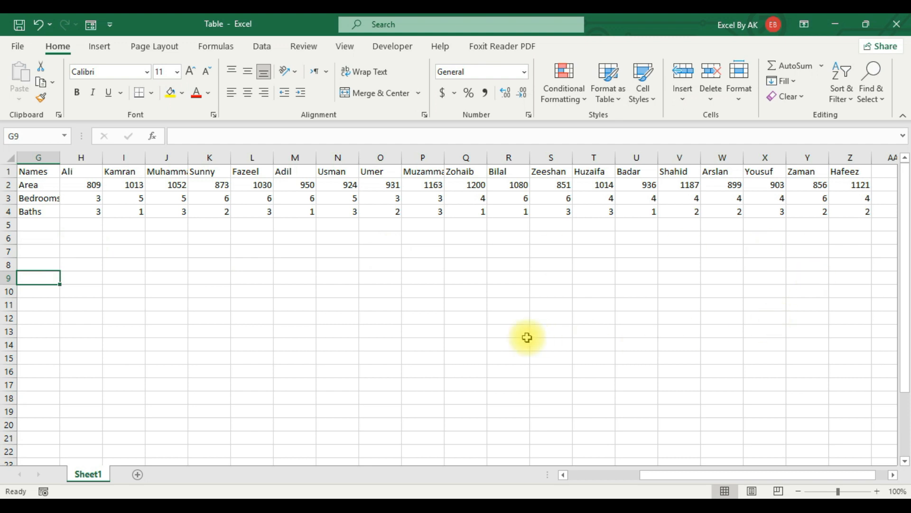
- Enter =SORT(H1:Z4,3,-1,TRUE) in cell G8 to sort the transposed table by column, with the Bedrooms row in descending order
left_click(40, 265)
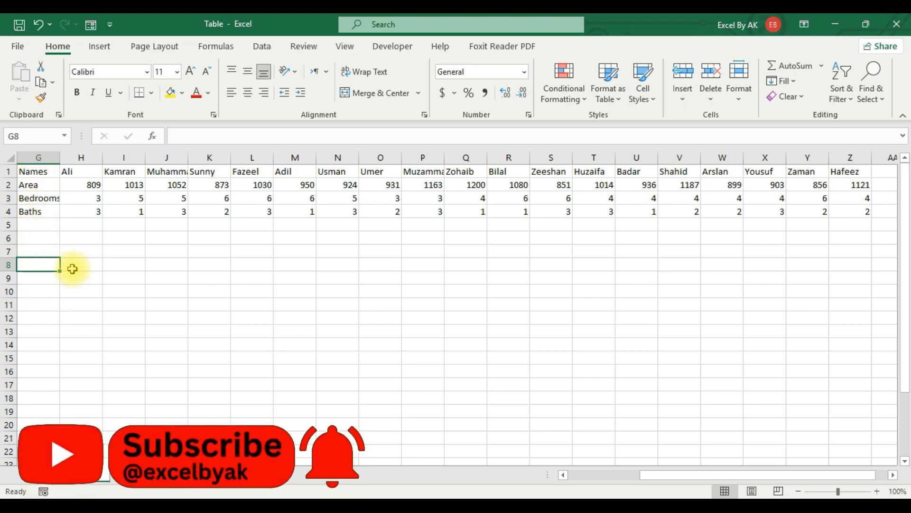
type("=")
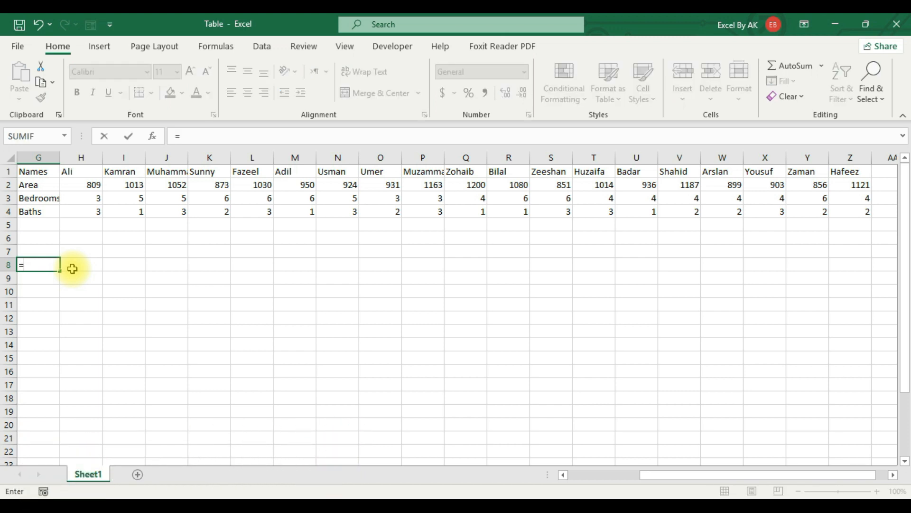
type("sort")
key("Tab")
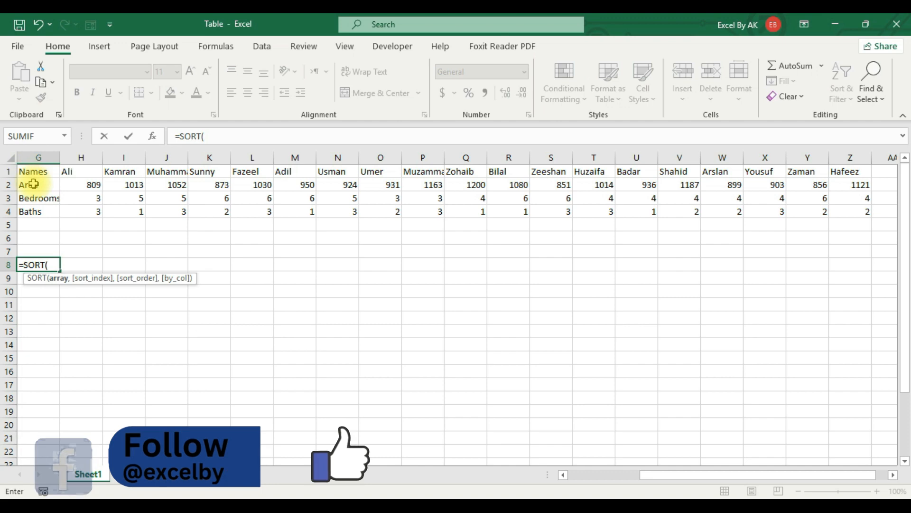
left_click_drag(75, 170, 850, 211)
type(",")
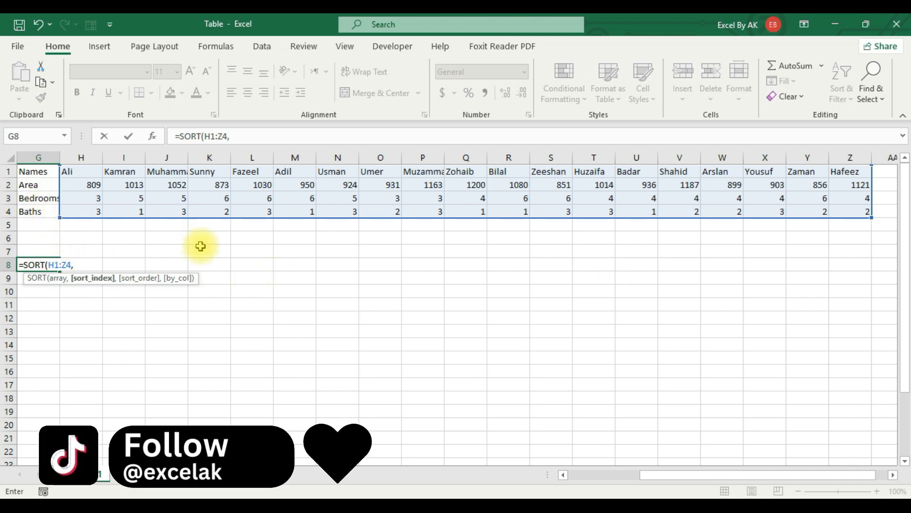
type("3,")
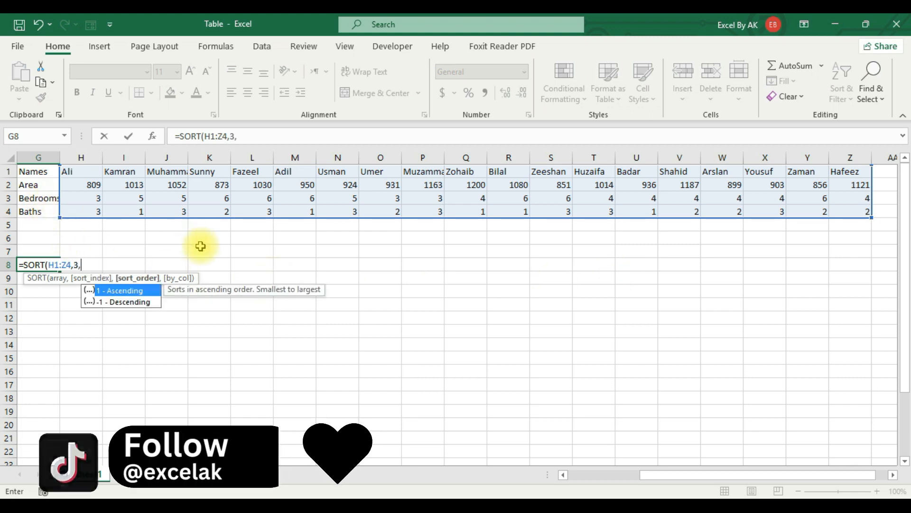
left_click(143, 301)
double_click(136, 300)
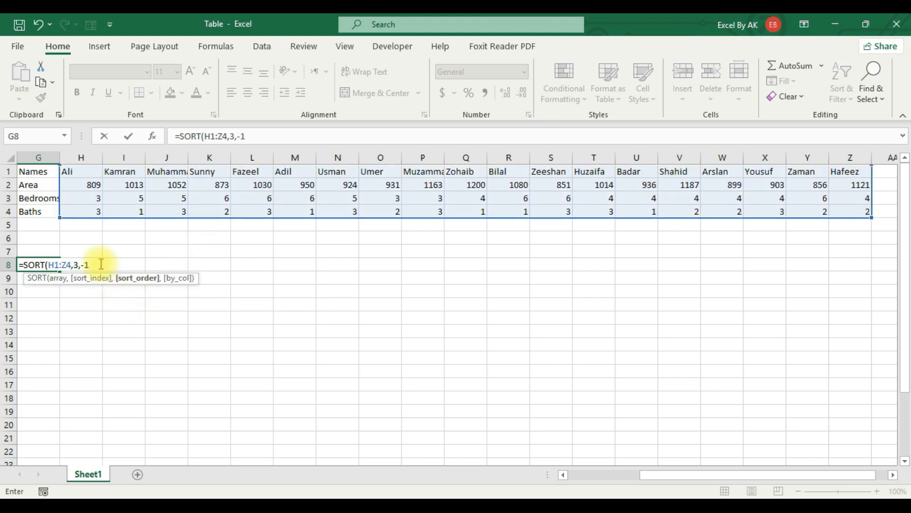
type(",tru")
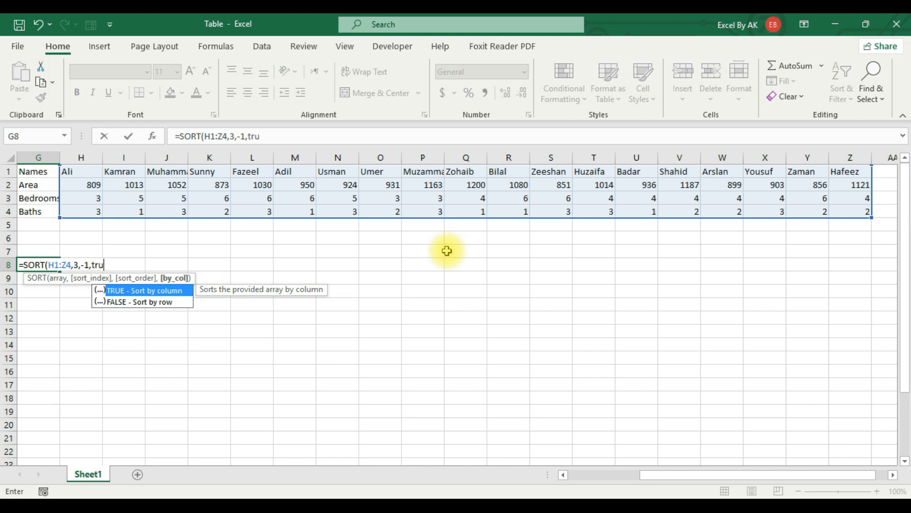
type(")")
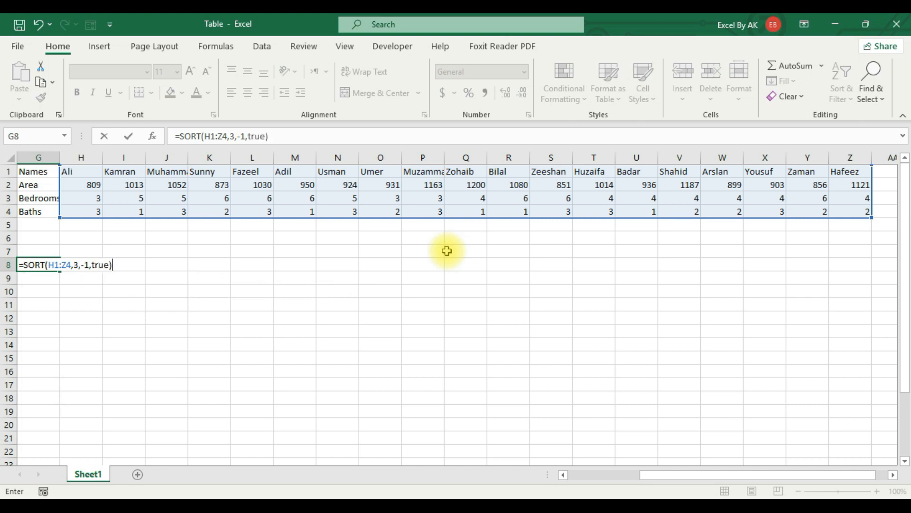
key("Return")
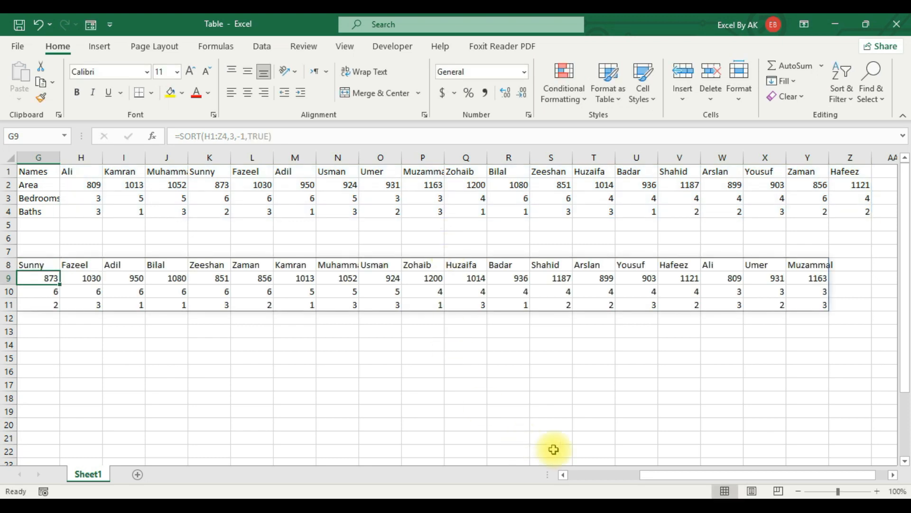
- Examine the descending order of the bedroom values across row 10 of the sorted horizontal results
mouse_move(726, 474)
left_mouse_down()
mouse_move(712, 474)
mouse_move(725, 473)
left_mouse_up()
left_click(45, 291)
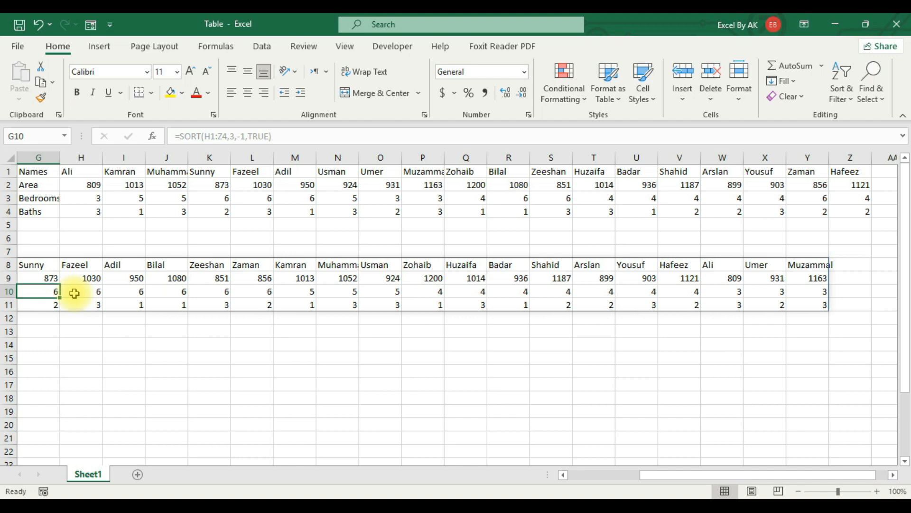
left_click_drag(40, 291, 264, 296)
left_click_drag(327, 293, 434, 302)
left_click_drag(495, 294, 545, 296)
left_click_drag(707, 292, 802, 292)
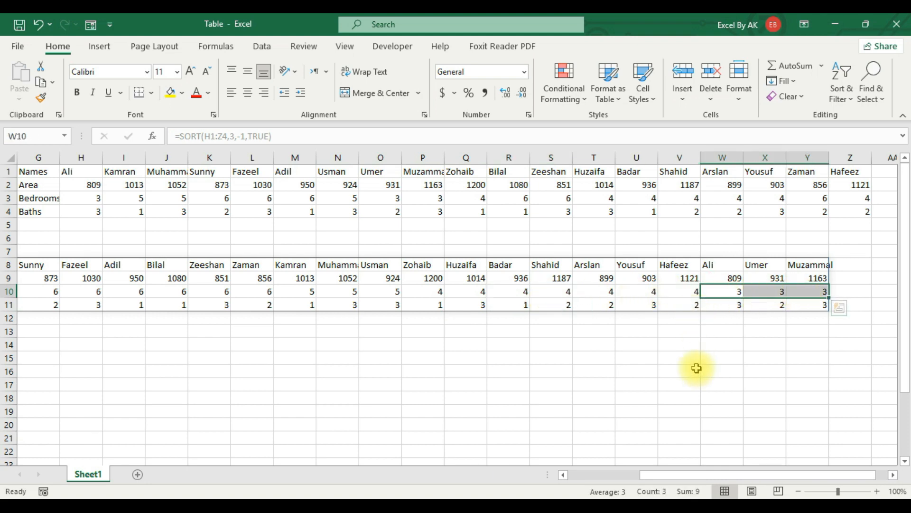
mouse_move(748, 474)
left_mouse_down()
mouse_move(722, 476)
mouse_move(730, 475)
left_mouse_up()
left_click_drag(659, 476, 659, 475)
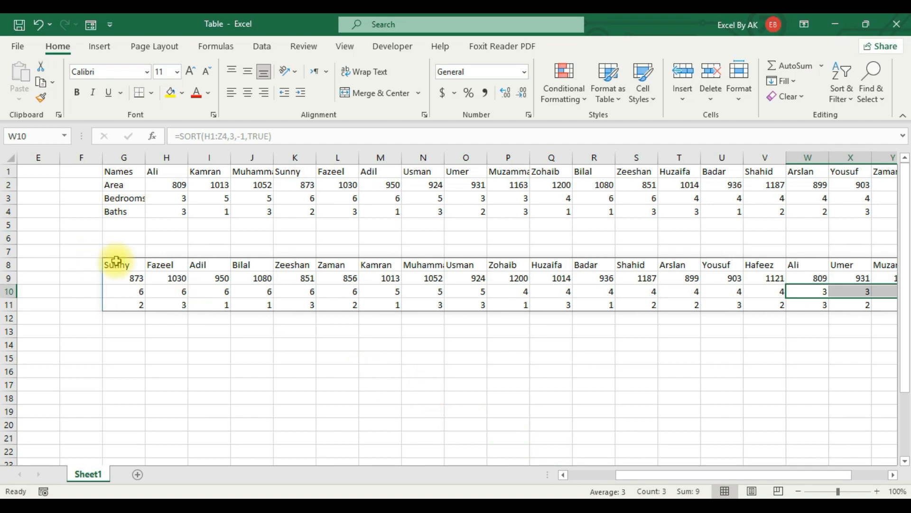
- Clear the transposed table and its sorted results by deleting the contents of F1:AA11
left_click_drag(89, 246, 650, 322)
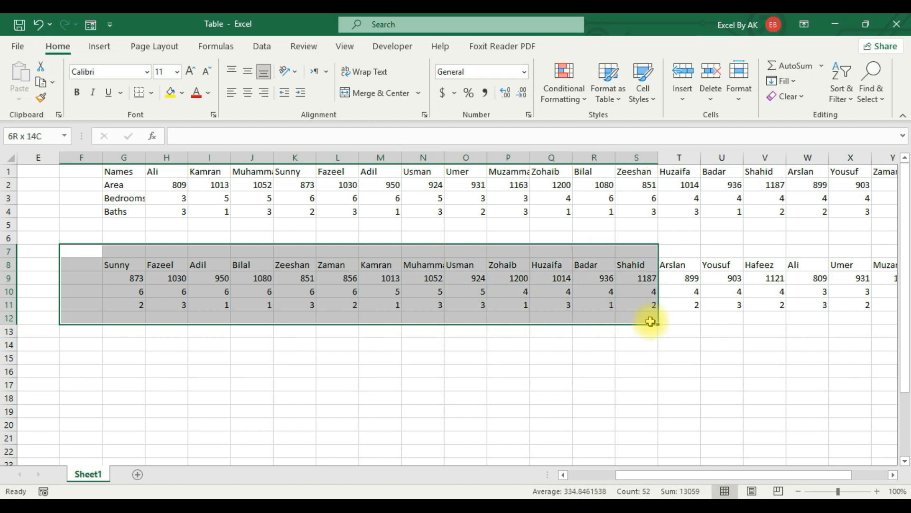
left_click_drag(93, 171, 845, 299)
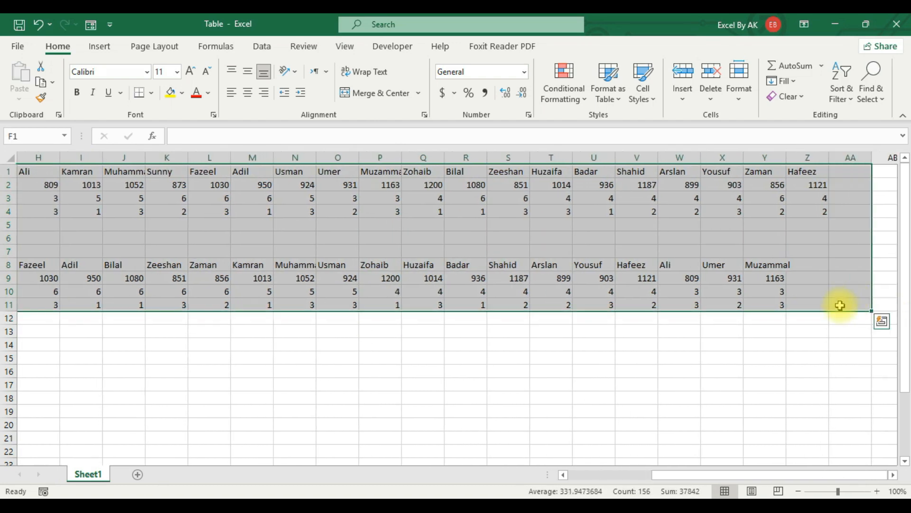
key("Delete")
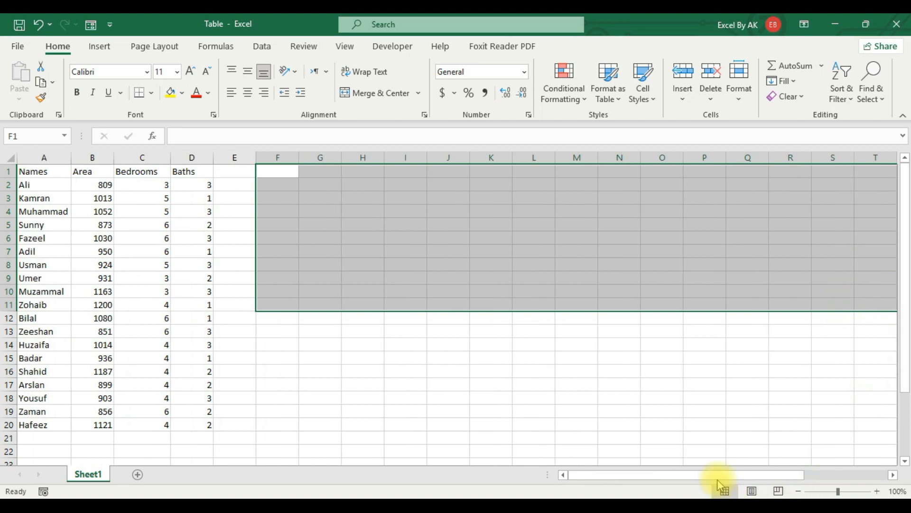
left_click(315, 261)
left_click(275, 197)
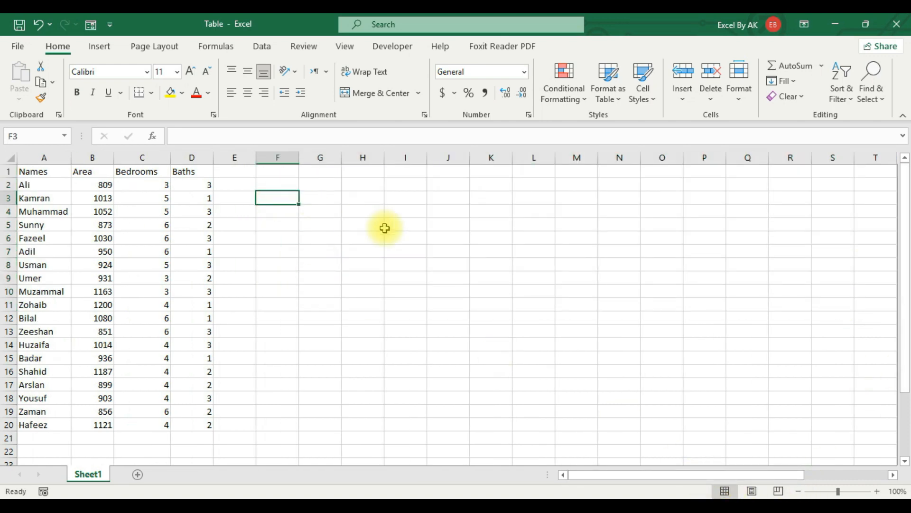
- Enter =SORT(A2:D20,3,1) in cell H3 to sort the source table by bedrooms in ascending order
left_click(352, 197)
left_click(326, 202)
left_click(371, 204)
type("=s")
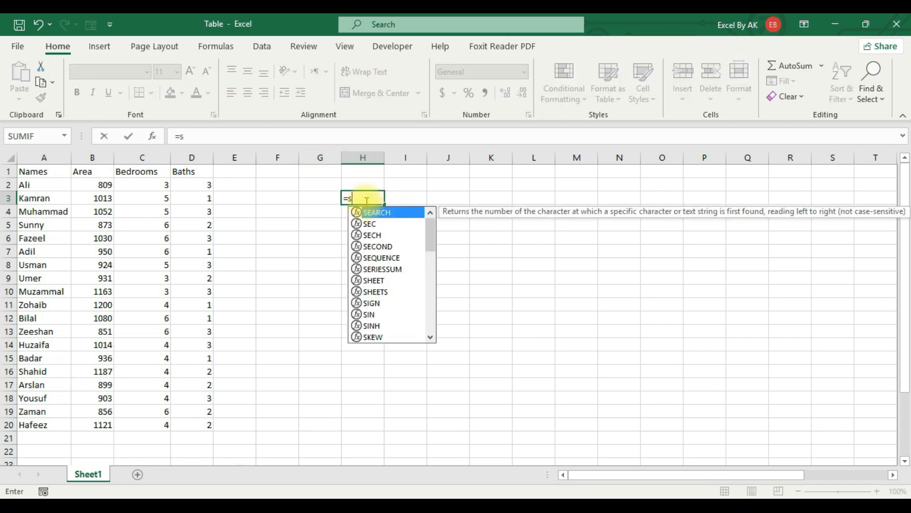
type("ort")
key("Tab")
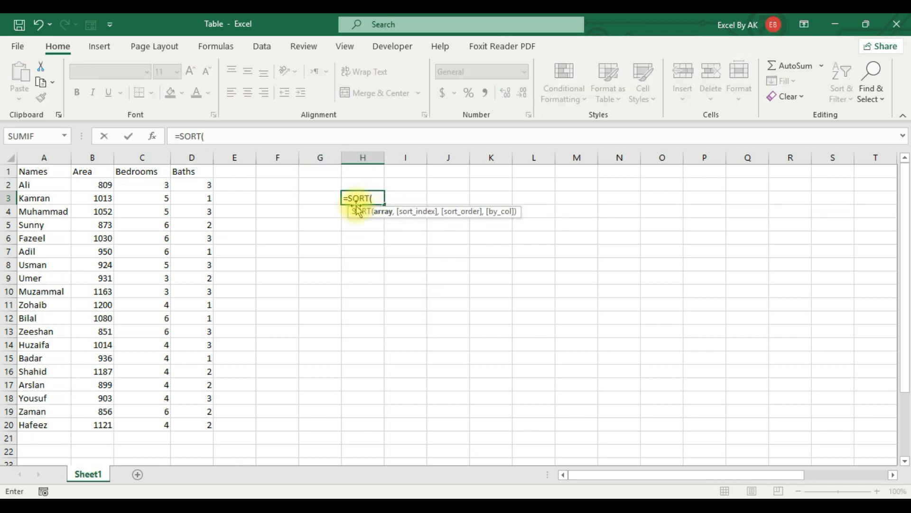
left_click_drag(34, 187, 203, 424)
type(",")
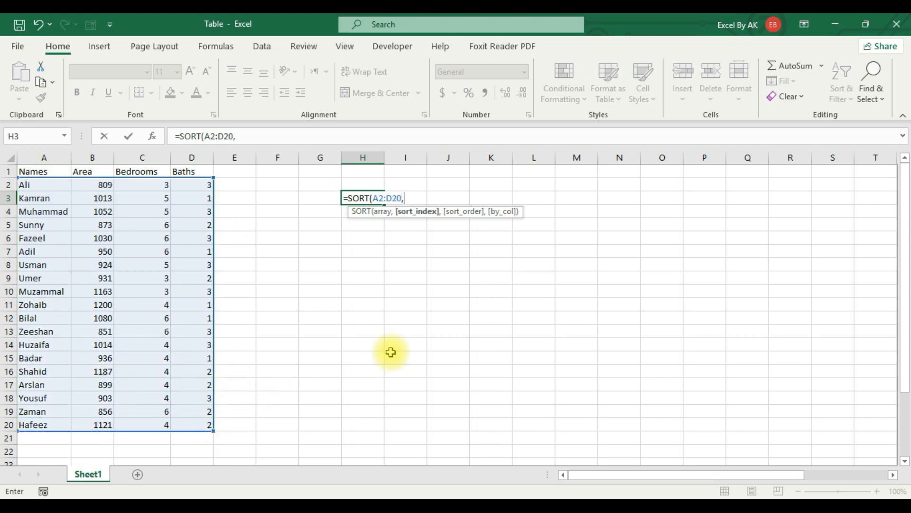
type("3,1,")
key("BackSpace")
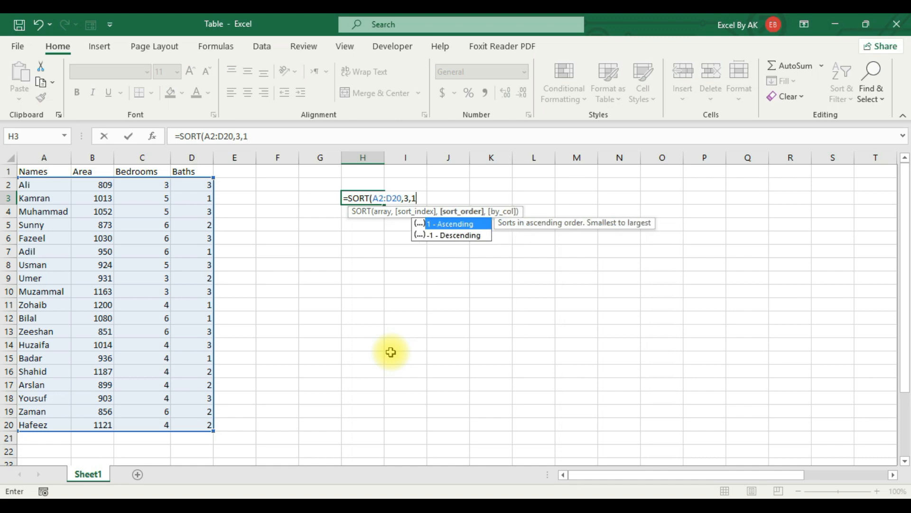
type(")")
key("Return")
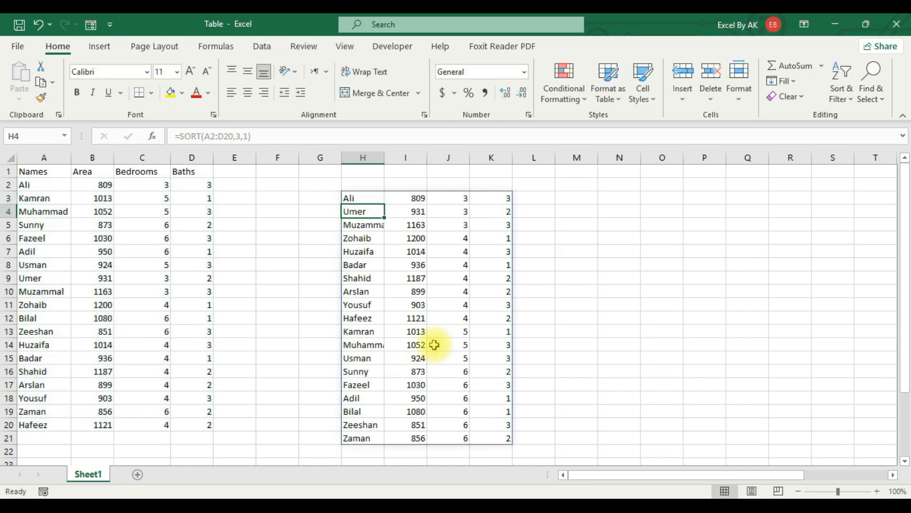
- Review the sorted record in H10:K10 and set the bedrooms value of its matching source record in C17 to 6
left_click(415, 293)
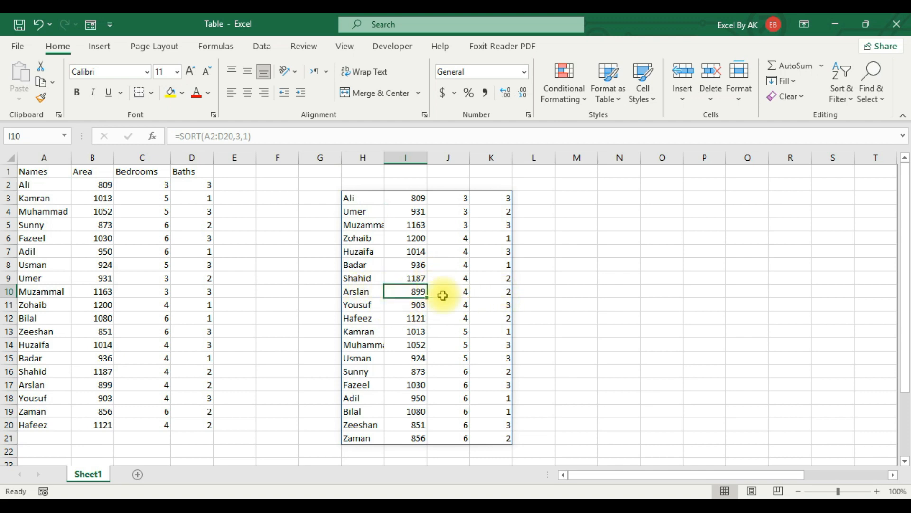
left_click_drag(413, 291, 508, 291)
left_click_drag(363, 293, 496, 293)
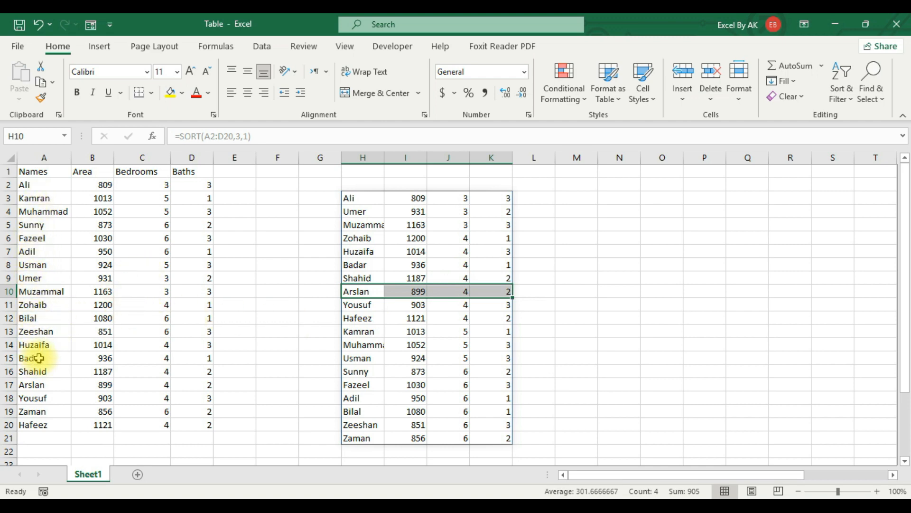
left_click(20, 385)
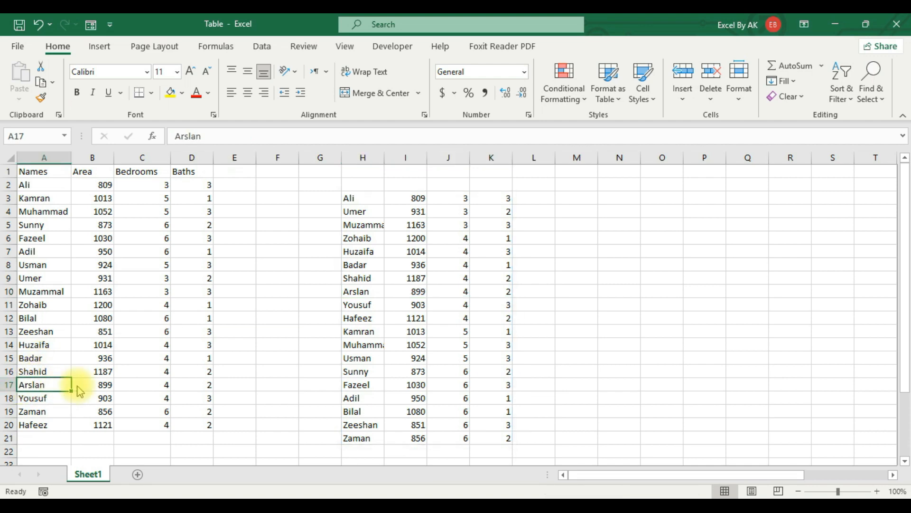
left_click(164, 383)
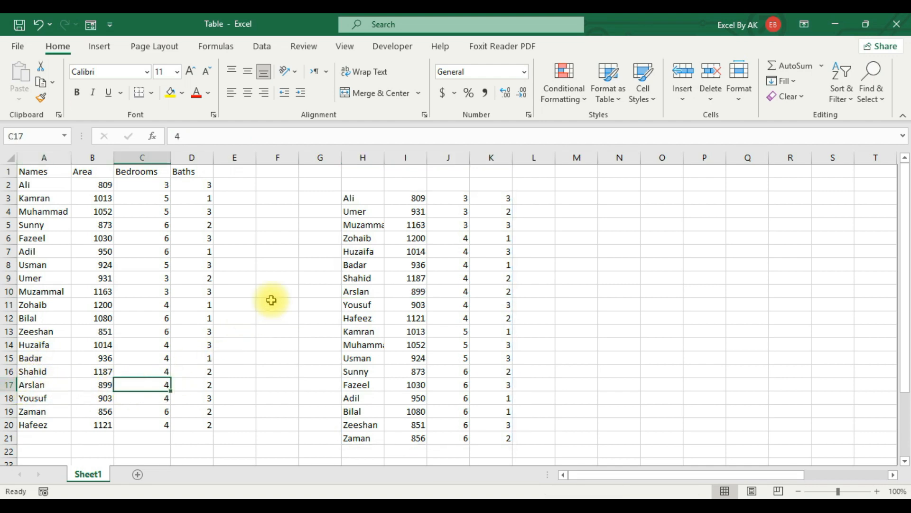
type("6")
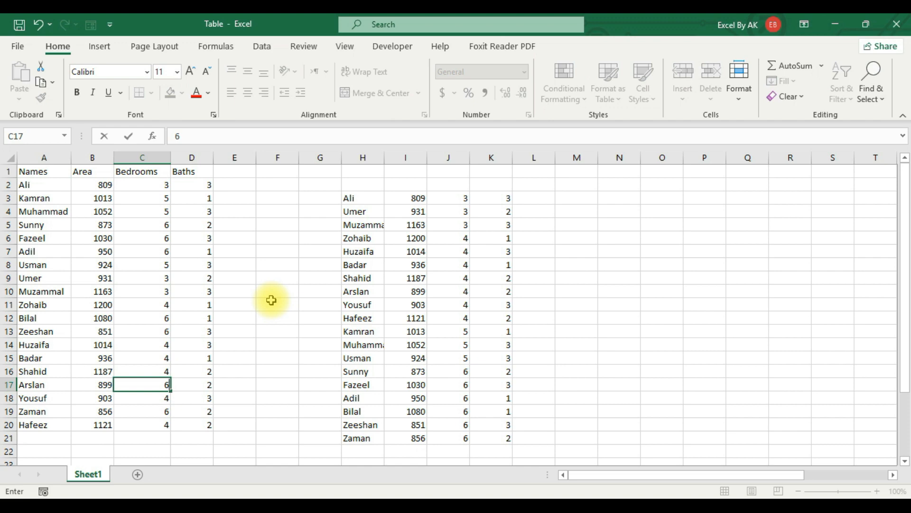
key("Return")
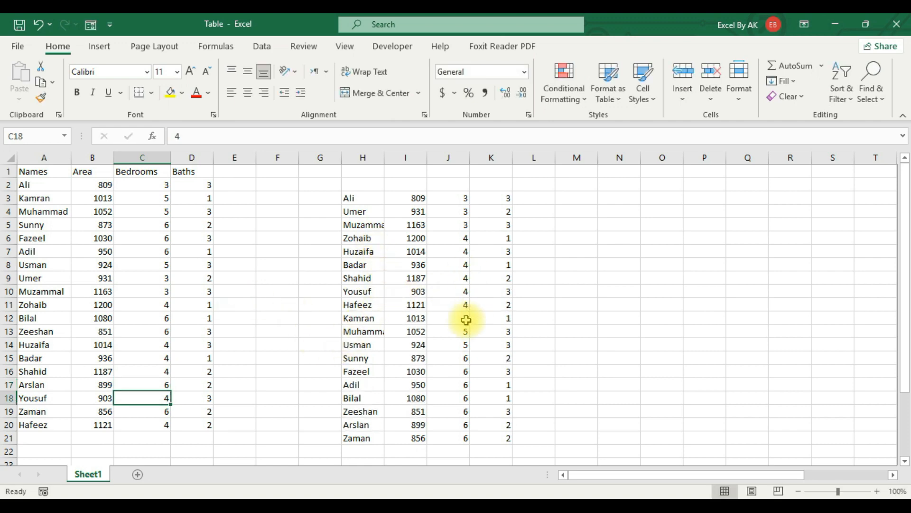
- Start a new record below the source data with a name in A21 and an area of 4343 in B21
left_click_drag(372, 425, 503, 424)
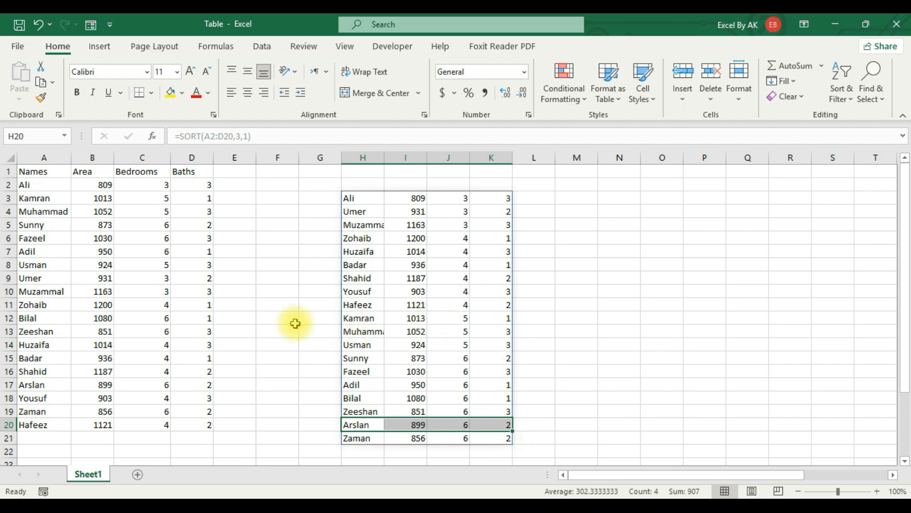
left_click(36, 437)
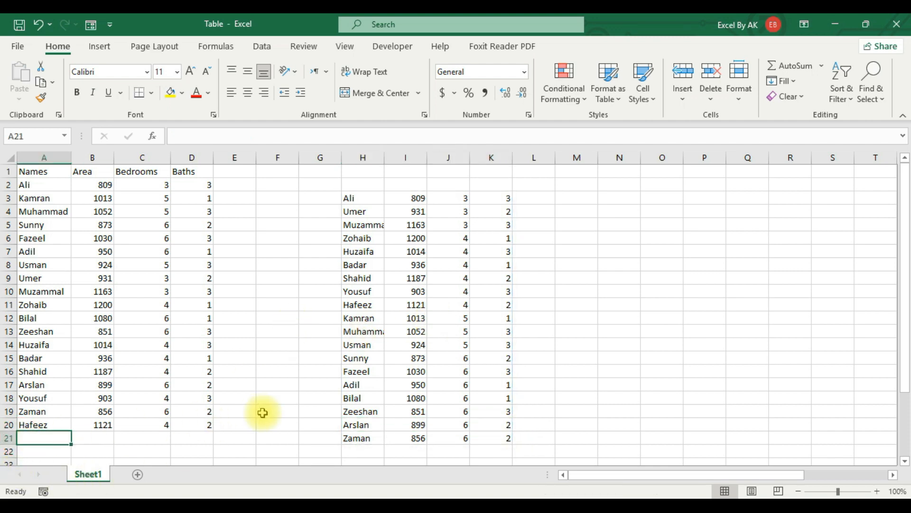
type("exce")
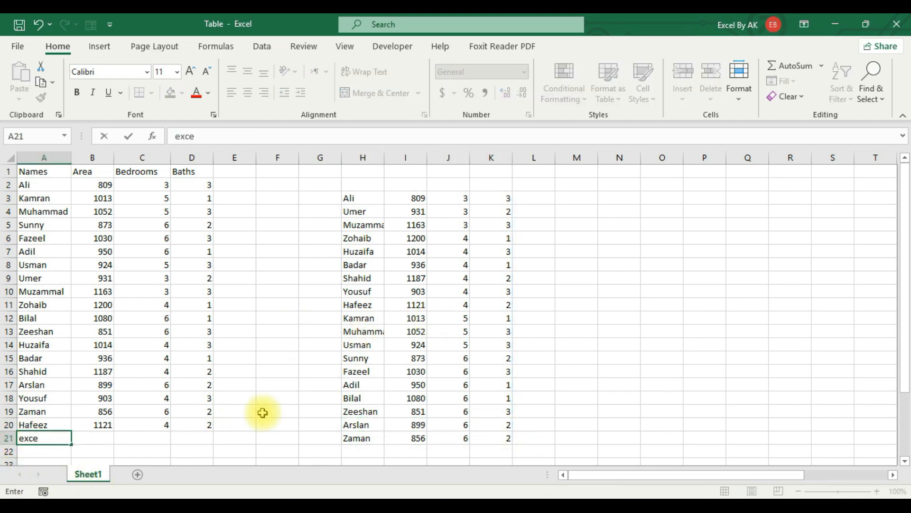
key("BackSpace")
key("BackSpace")
type("nom")
key("Tab")
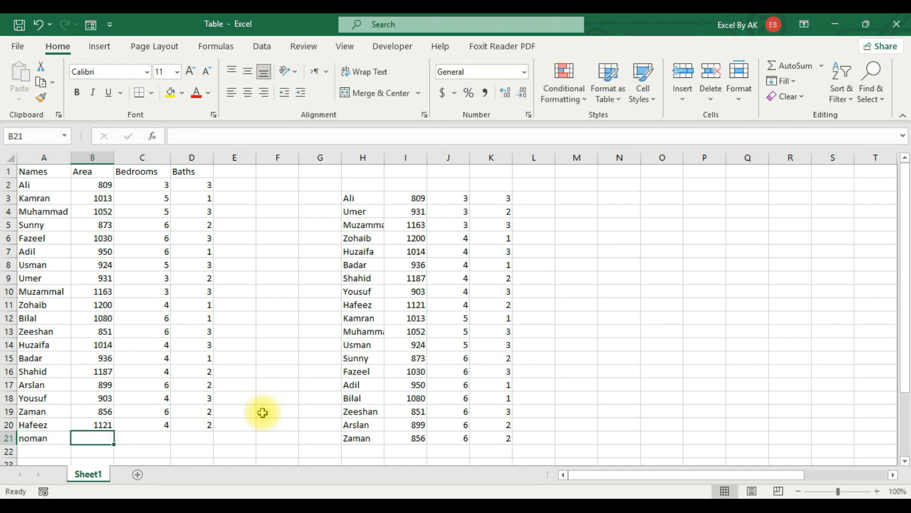
type("4343")
key("Return")
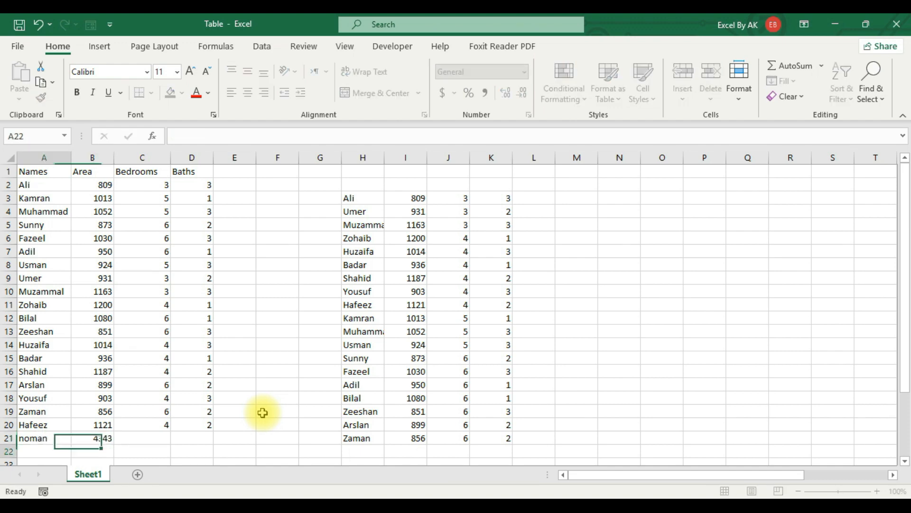
- Complete the new record in row 21 with 5 bedrooms in C21 and 3 baths in D21
key("Right")
key("Up")
key("Right")
type("5")
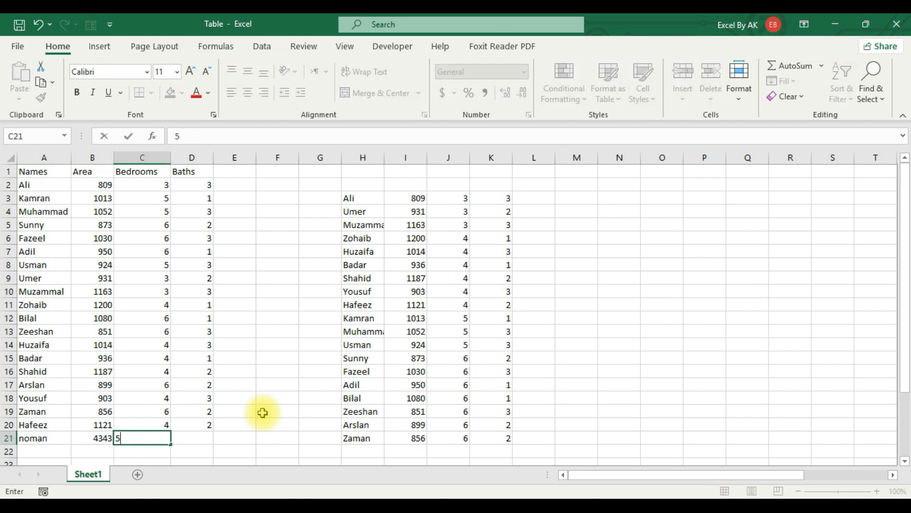
key("Return")
key("Up")
key("Right")
type("3")
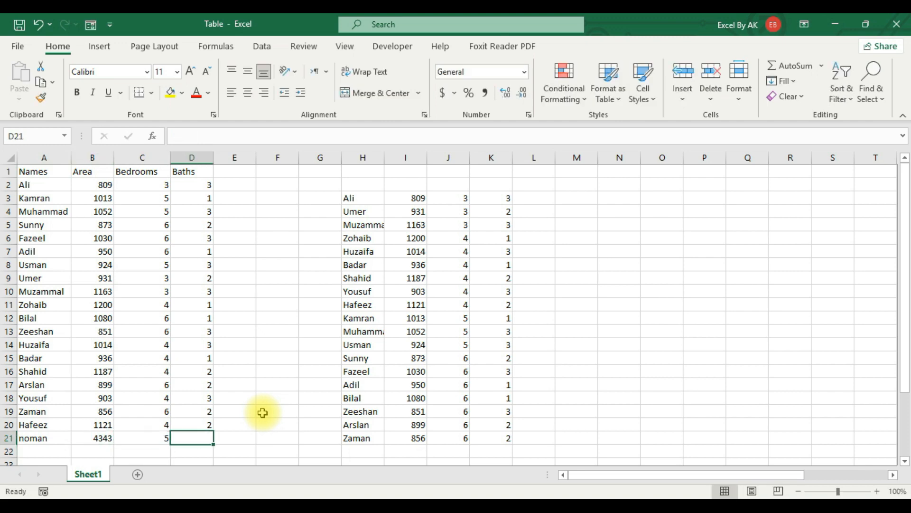
key("Return")
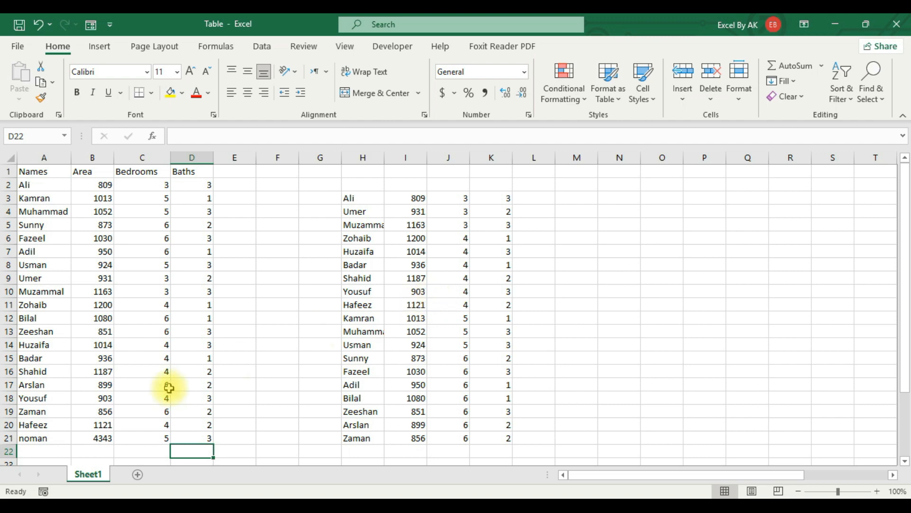
- Delete the contents of the added record in A21:D21
left_click_drag(19, 437, 204, 437)
key("Delete")
left_click(236, 412)
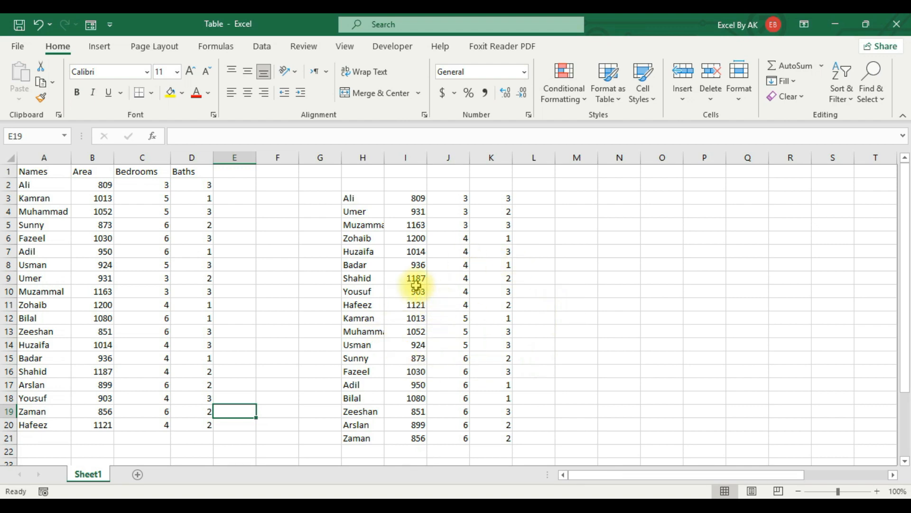
- Clear the sorted results by deleting the contents of H3:K21
left_click_drag(358, 198, 502, 432)
key("Delete")
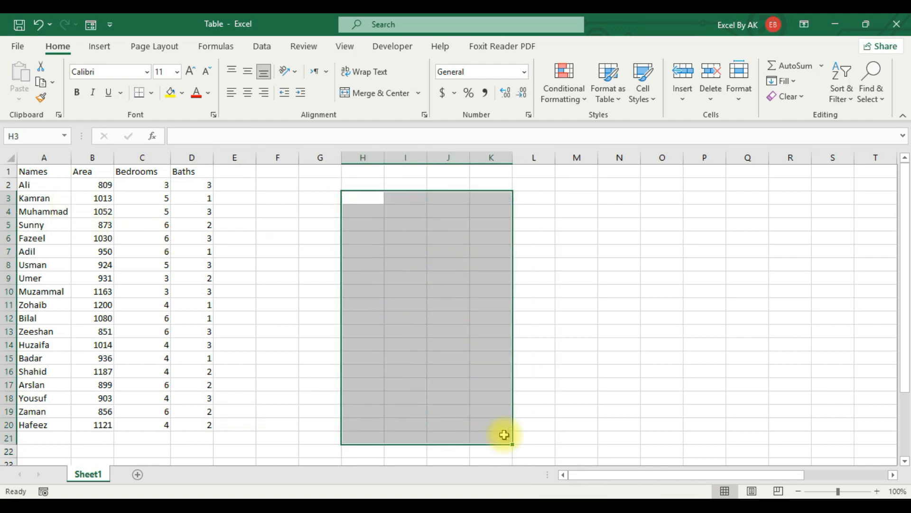
left_click(560, 387)
- Convert the source range A1:D20 into an Excel table with headers
left_click(50, 173)
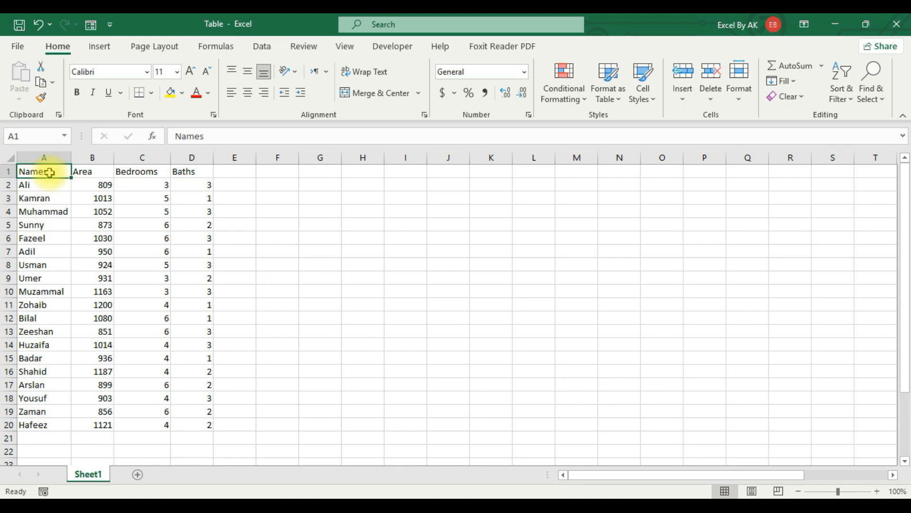
key("ctrl+a")
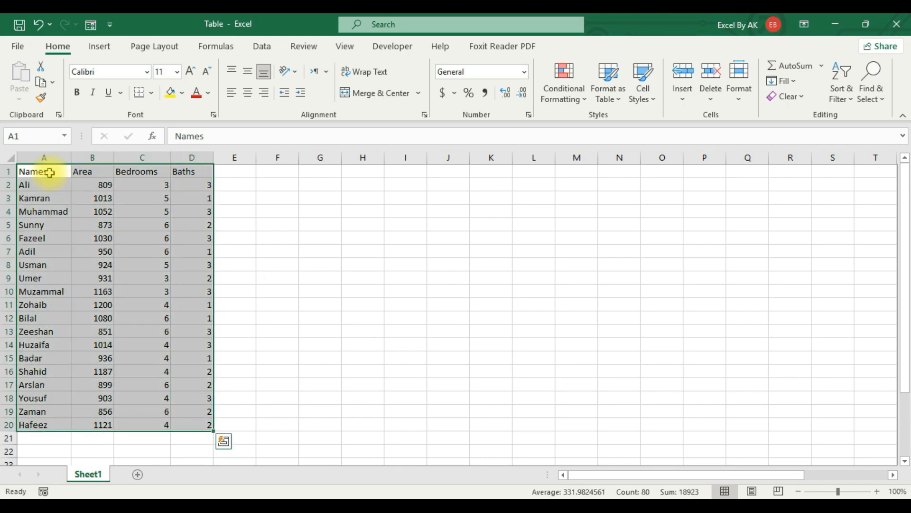
key("ctrl+t")
left_click(552, 221)
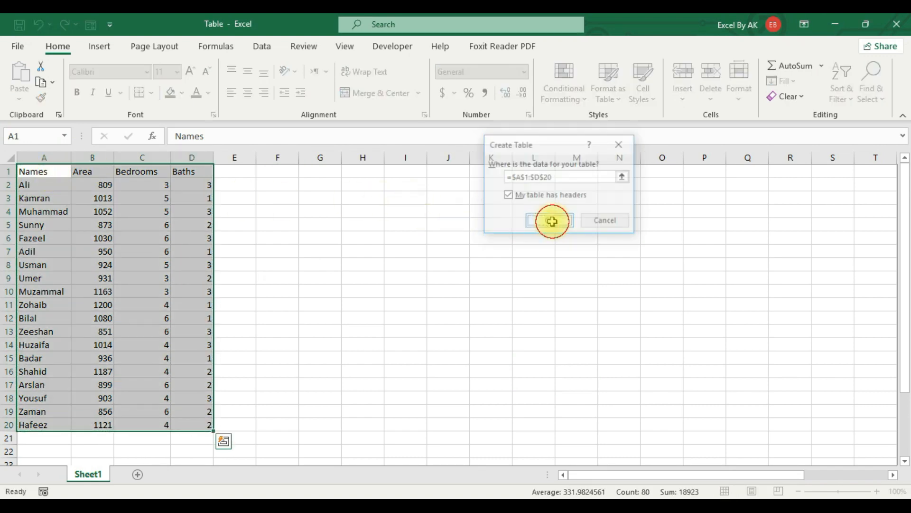
left_click(276, 275)
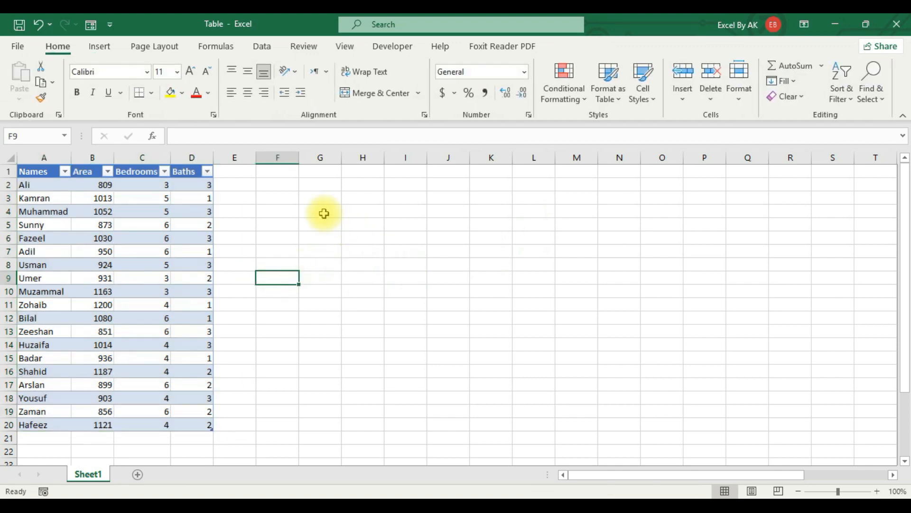
- Enter =SORT(Table1,3,1) in cell H3 to sort the table by bedrooms in ascending order
left_click(360, 198)
left_click(330, 197)
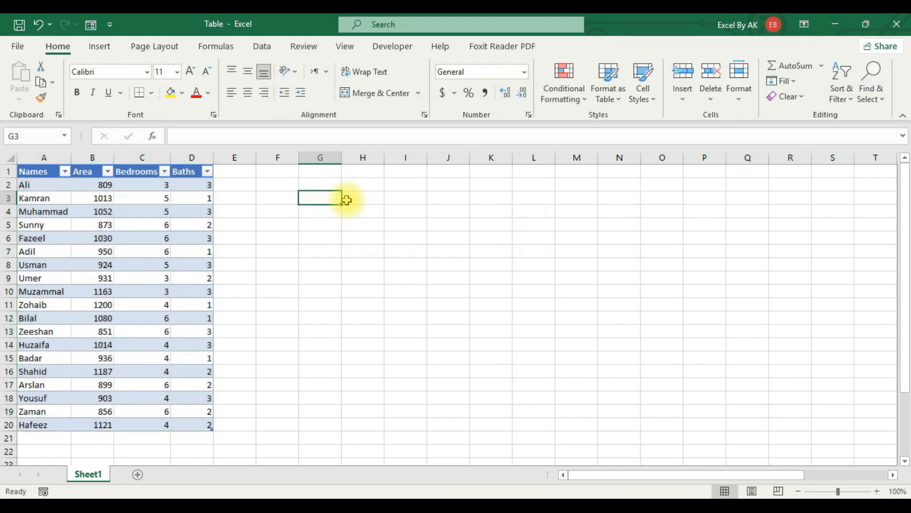
left_click(347, 199)
type("=")
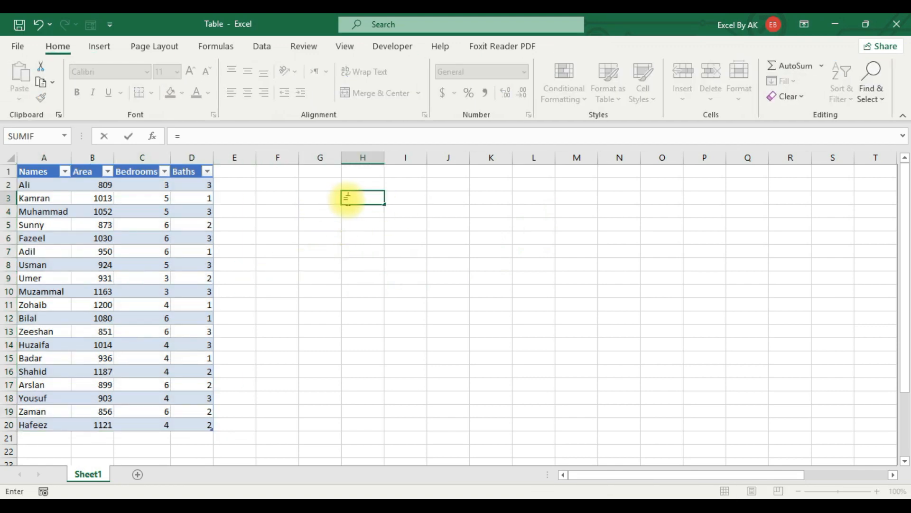
type("sor")
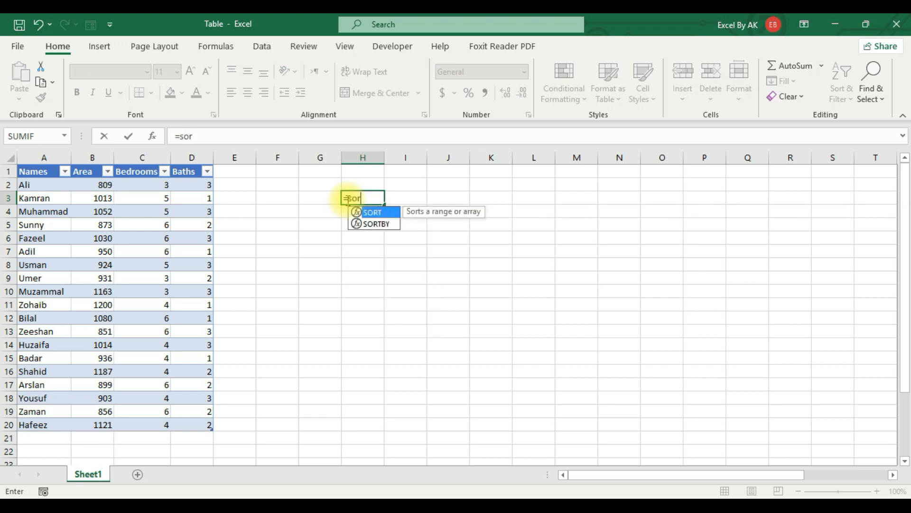
type("t")
key("Tab")
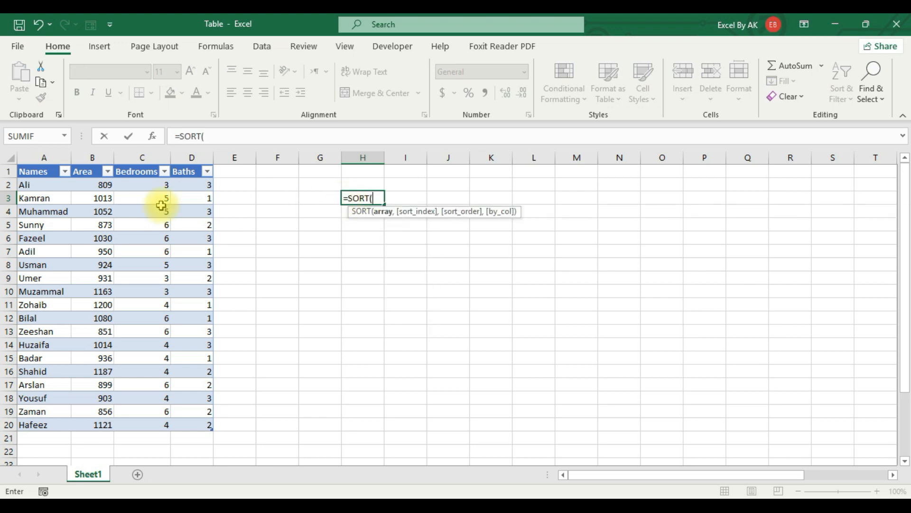
left_click_drag(53, 187, 184, 424)
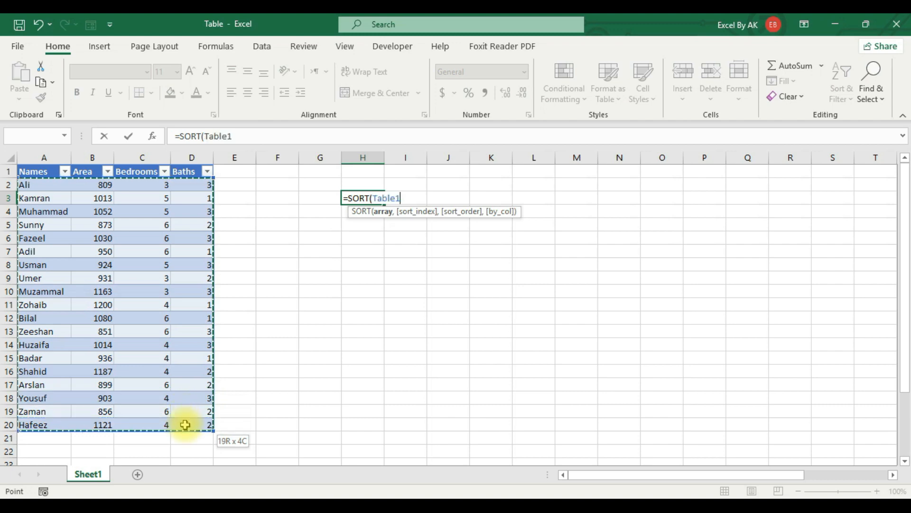
type(",")
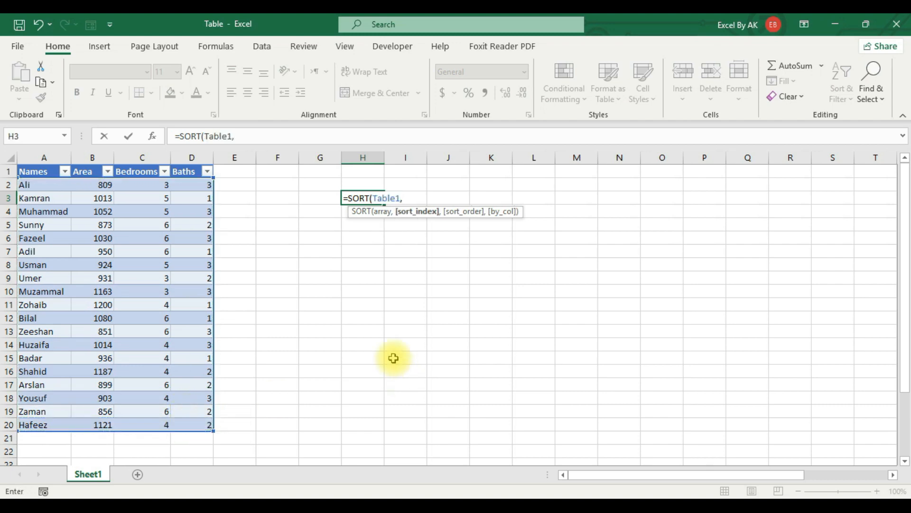
type("3")
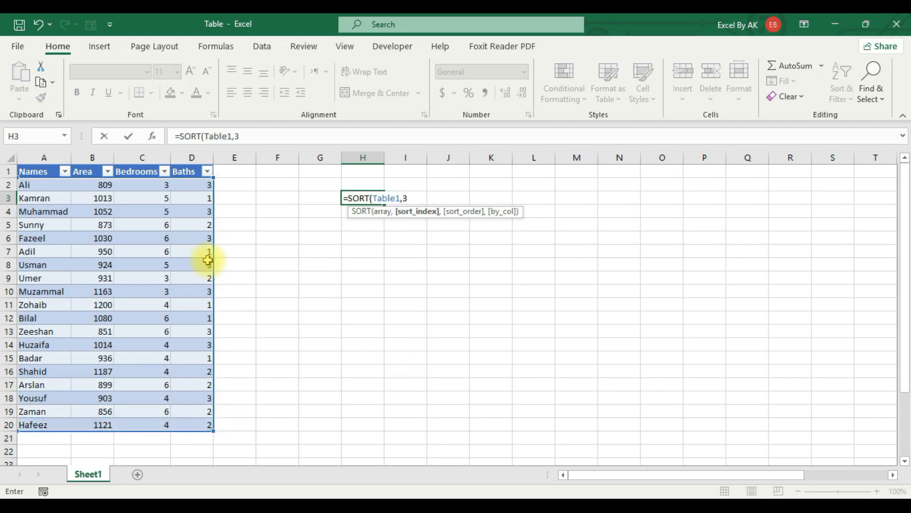
type(",")
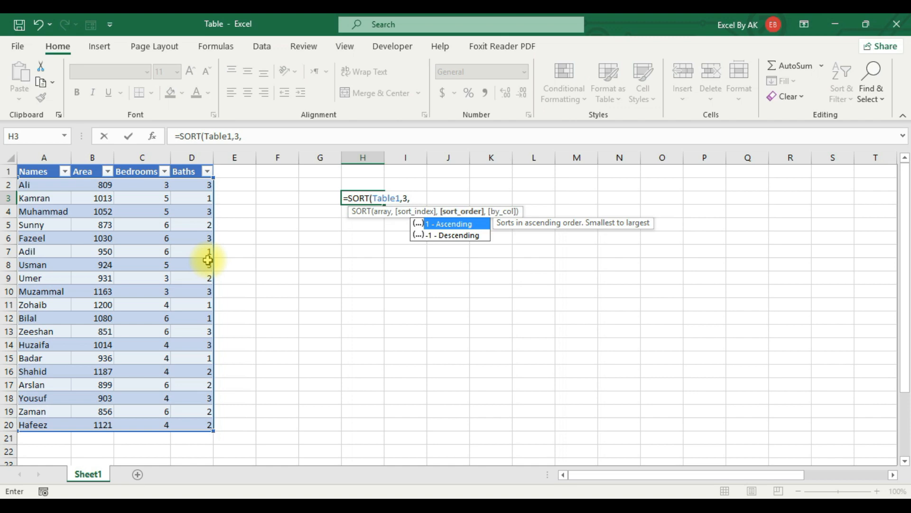
double_click(441, 225)
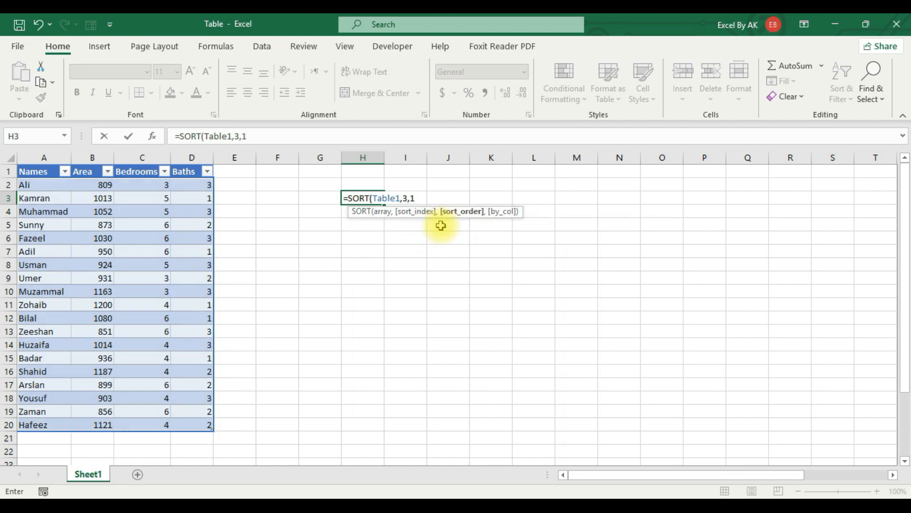
type(")")
key("Return")
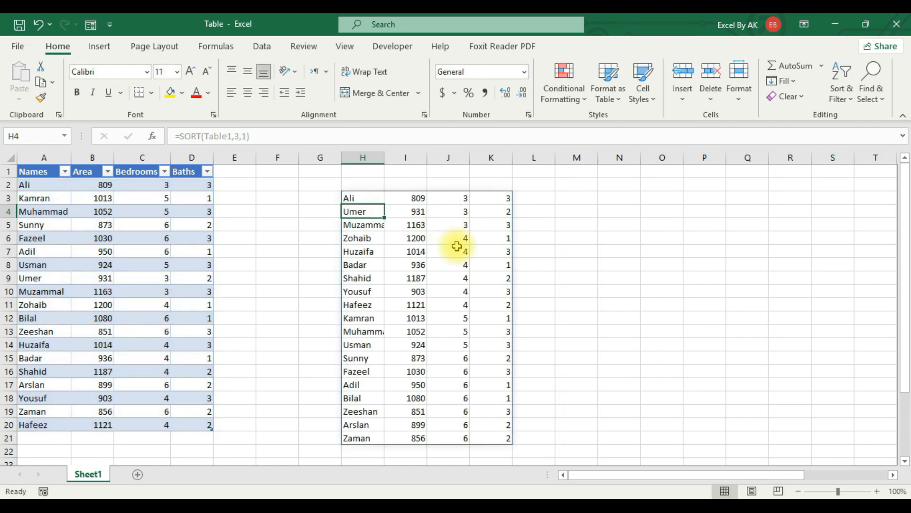
- Append a row to the table with a new name in A21 and an area of 5433 in B21
left_click(26, 438)
type("nom")
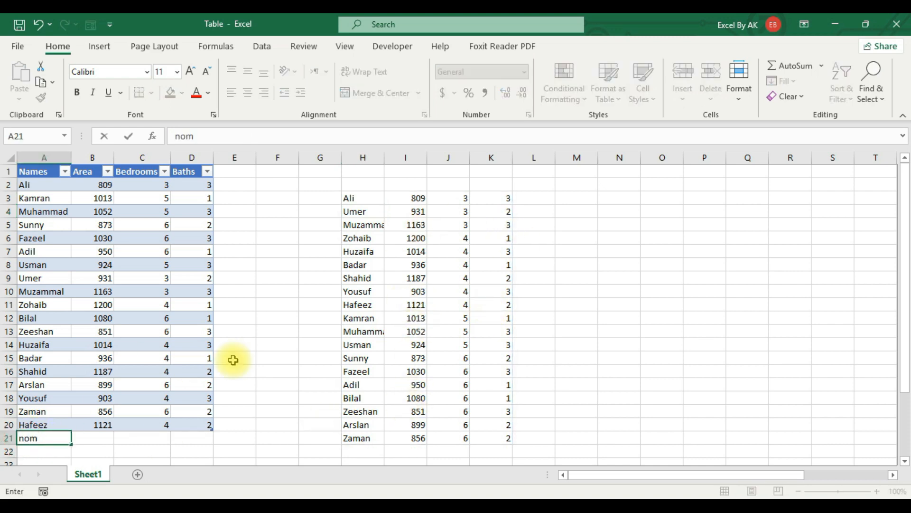
type("an")
key("Tab")
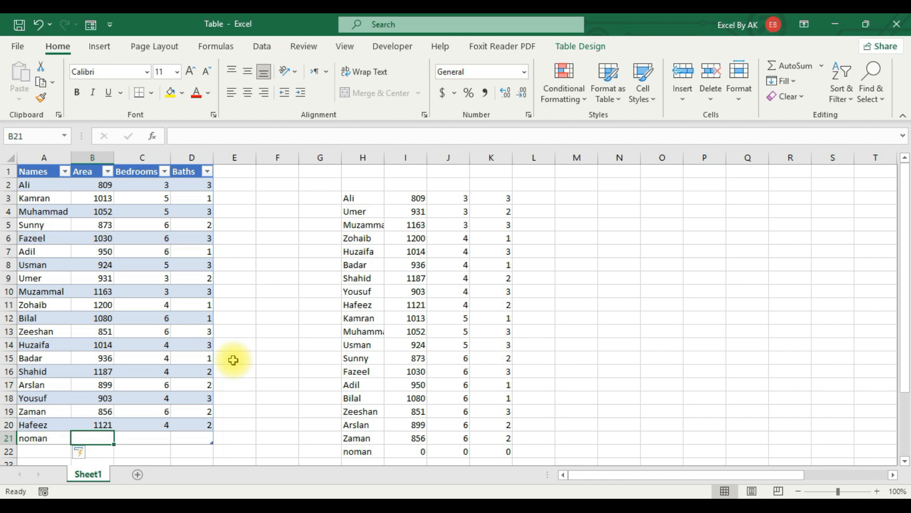
type("5433")
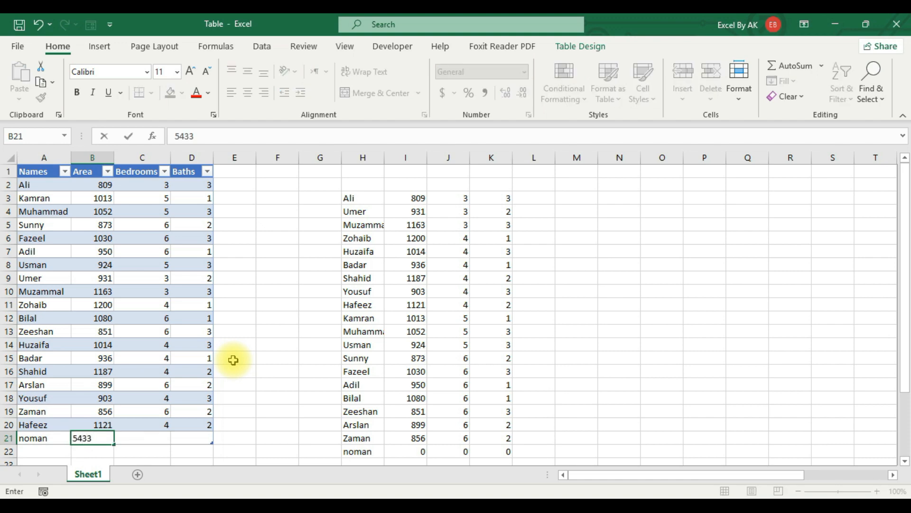
key("Return")
- Fill in the appended table row with 5 bedrooms in C21 and 3 baths in D21
key("Right")
key("Up")
key("Right")
type("5")
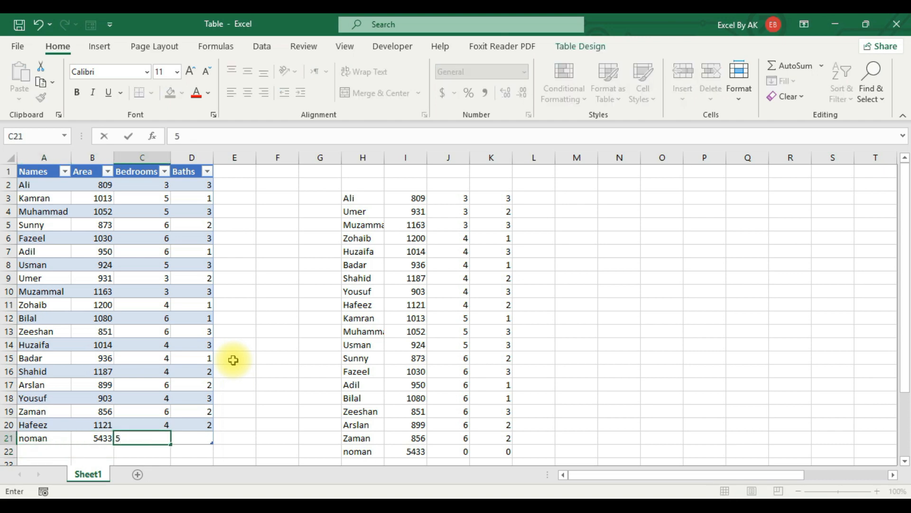
key("Return")
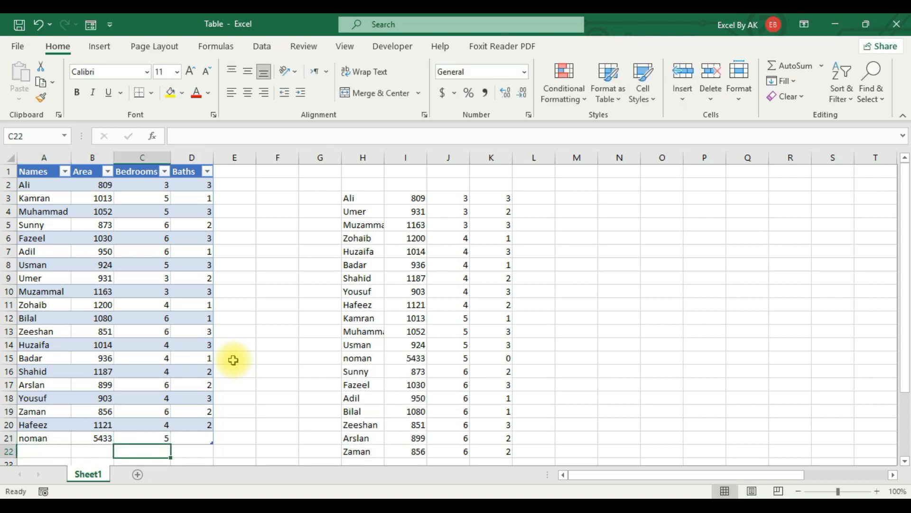
key("Up")
key("Right")
type("3")
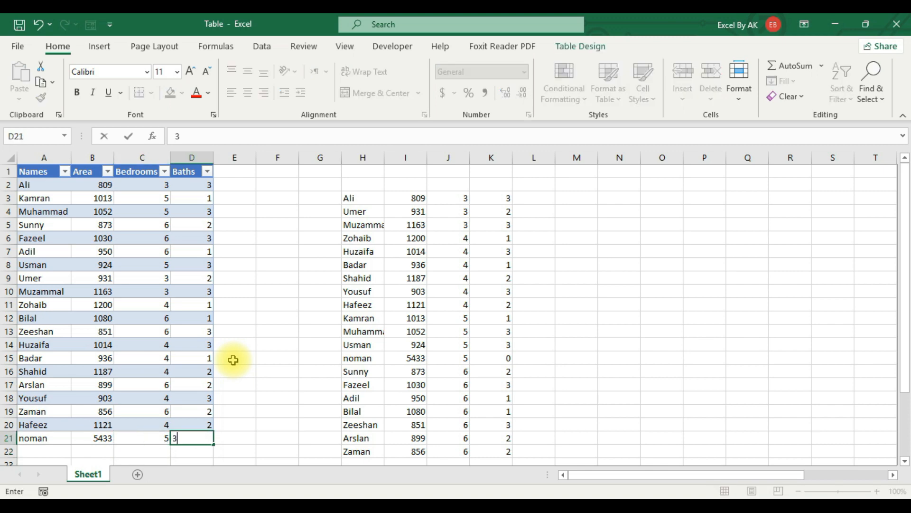